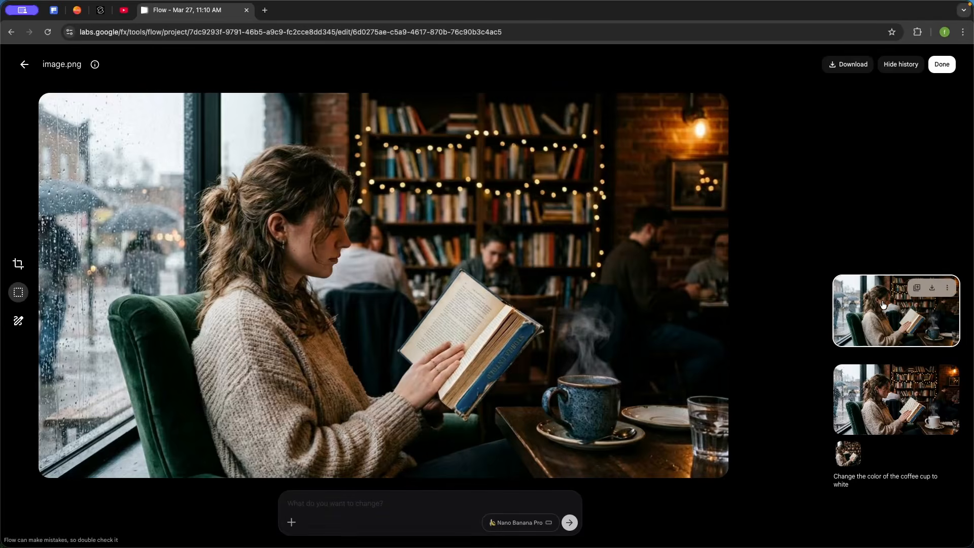
# Paste a prompt replacing the white sweater with a red shirt and the background with a 1950's restaurant style, keeping identity and pose
pyautogui.click(343, 505)
pyautogui.write("Replace the white sweater for a red shirt. Replace the background for a 1950's restaurant style. Keep the woman's identity and pose exactly the same.")
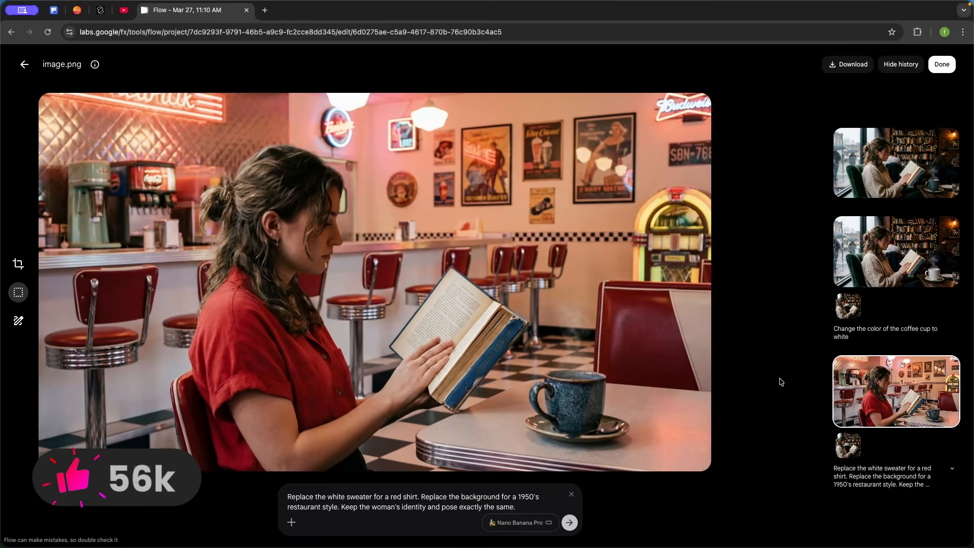
# Compare the image versions in the edit history, hiding and showing the history panel
pyautogui.click(897, 175)
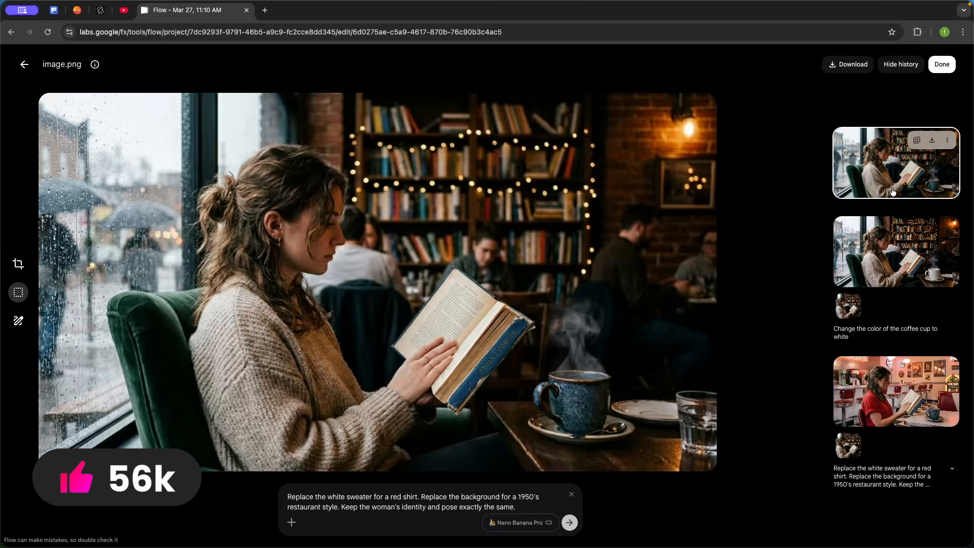
pyautogui.click(901, 373)
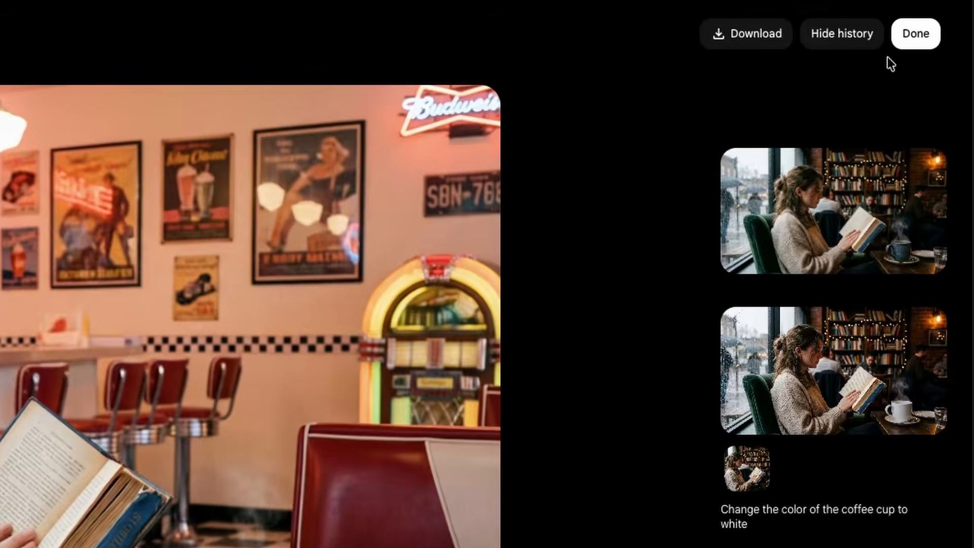
pyautogui.click(907, 65)
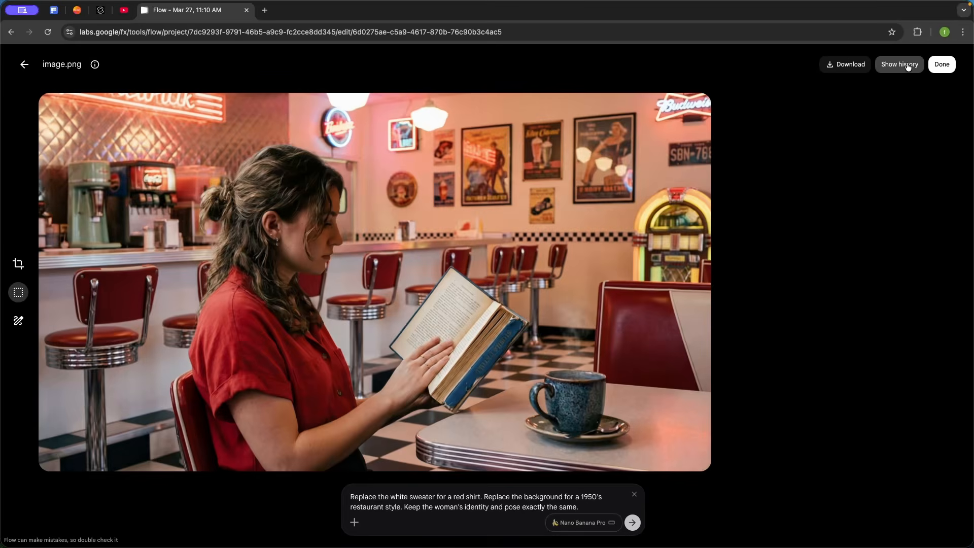
pyautogui.click(907, 65)
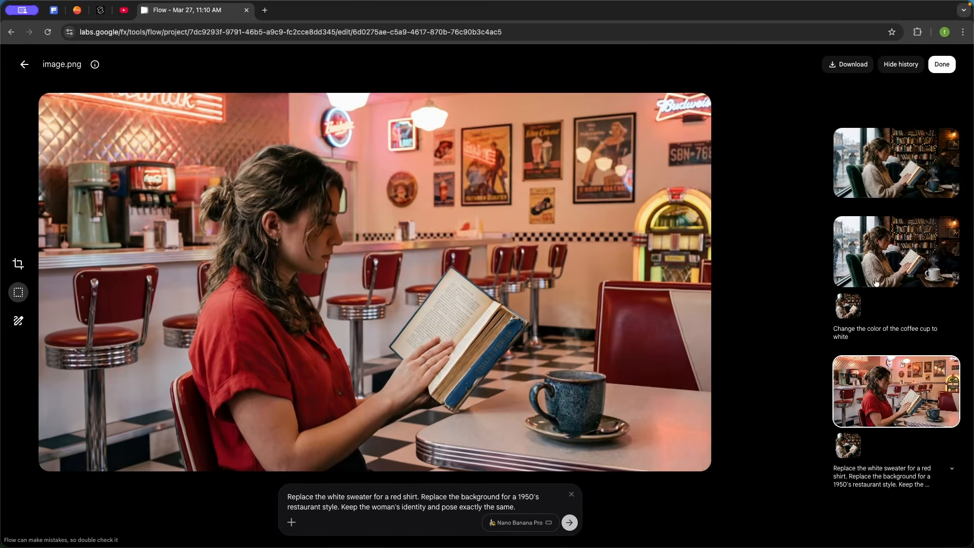
pyautogui.click(895, 272)
pyautogui.click(892, 177)
pyautogui.click(884, 261)
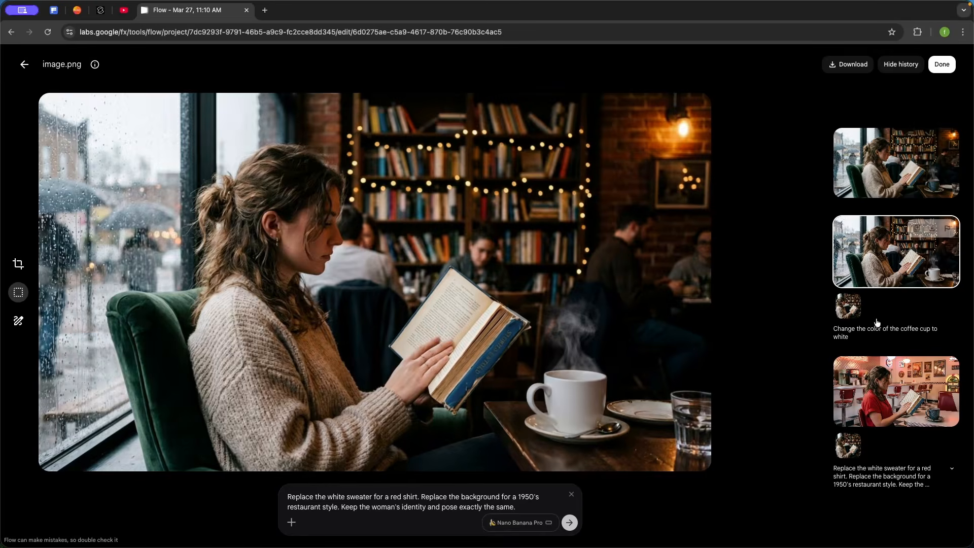
pyautogui.click(878, 374)
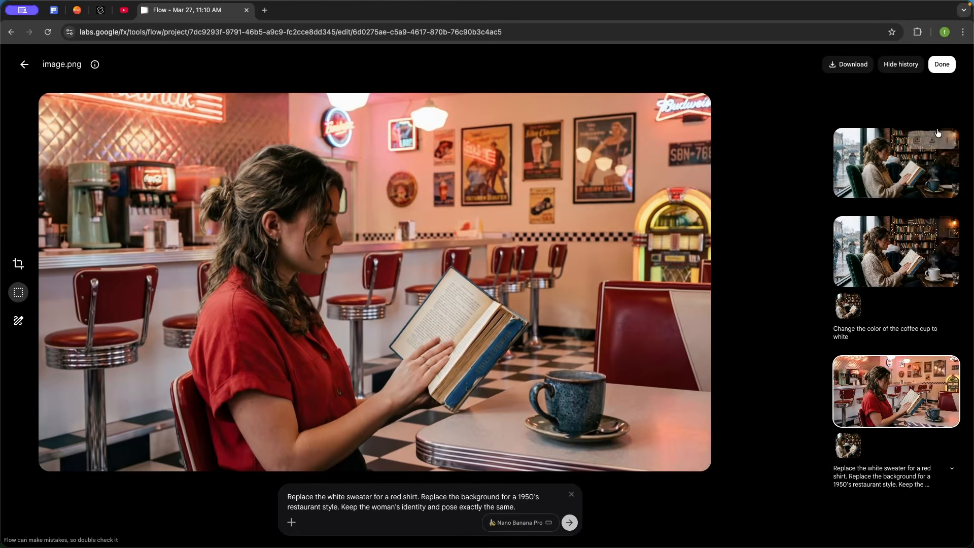
# Return to the project grid and reopen the image to check which version it keeps
pyautogui.click(941, 64)
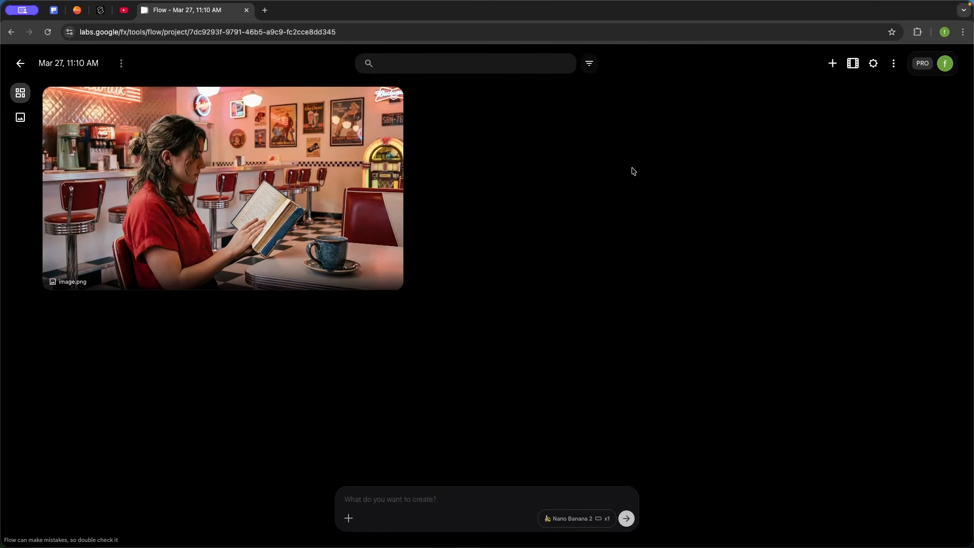
pyautogui.click(309, 197)
pyautogui.click(910, 148)
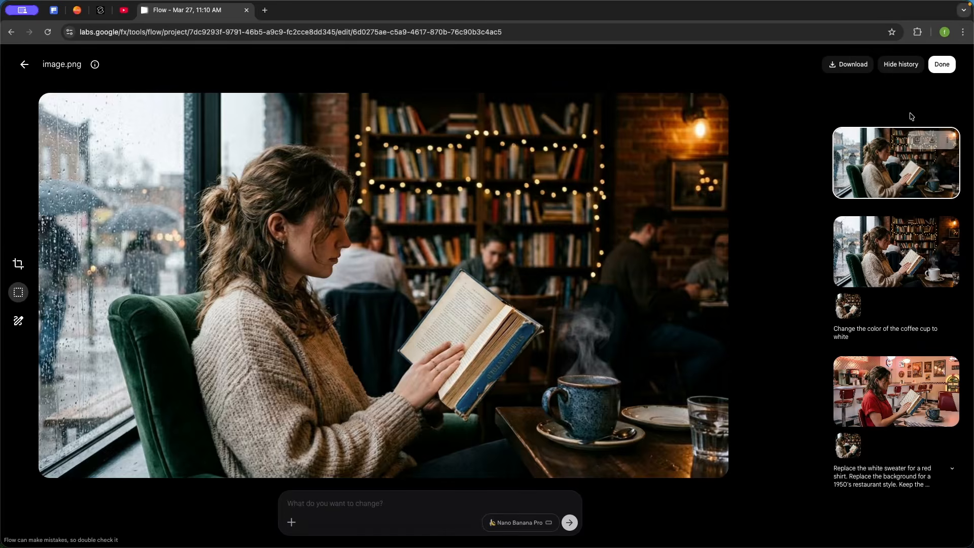
pyautogui.click(941, 68)
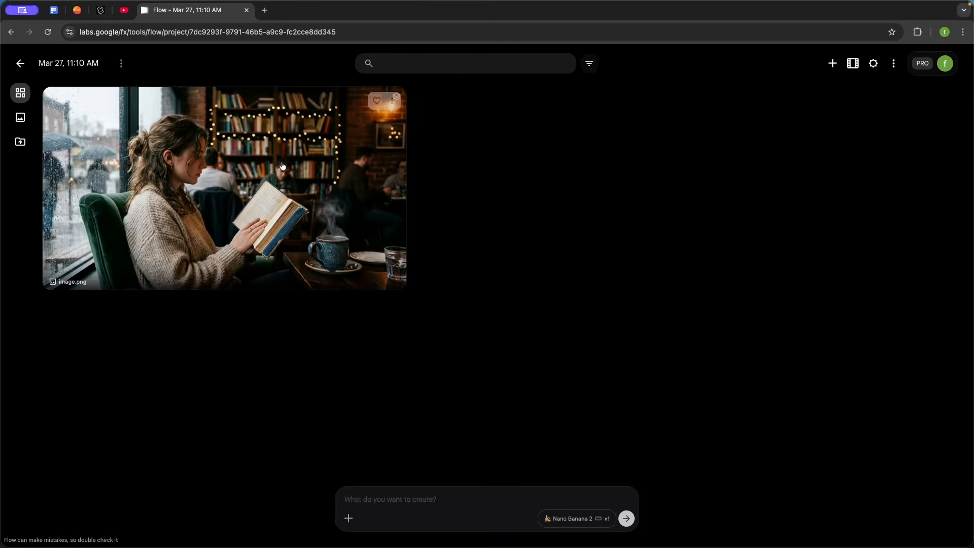
pyautogui.click(250, 198)
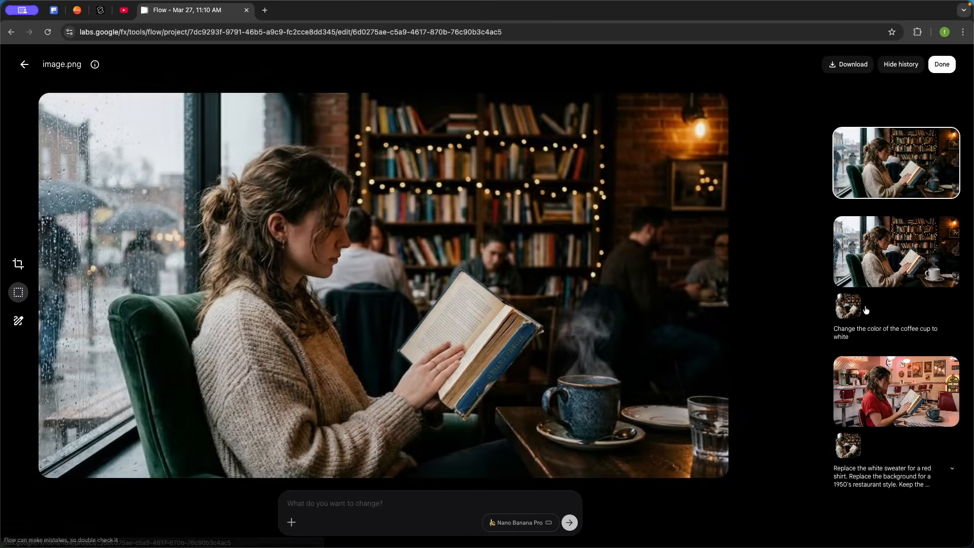
# Save the 1950's restaurant version to the project as a separate image and return to the project
pyautogui.click(874, 396)
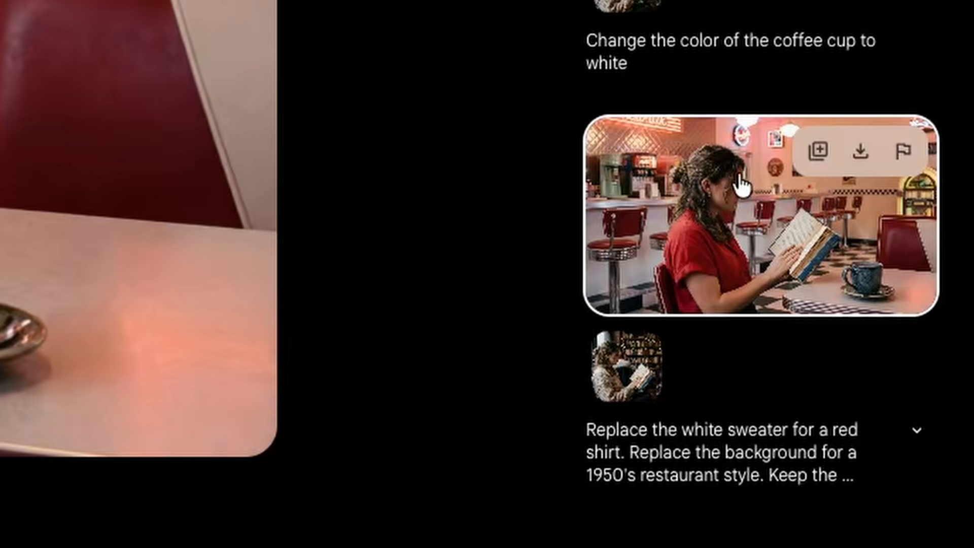
pyautogui.click(818, 152)
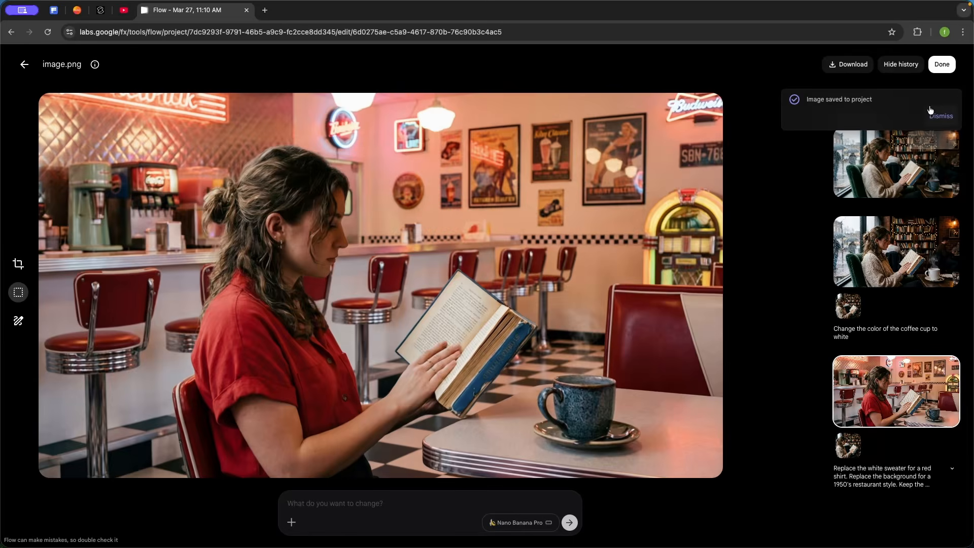
pyautogui.click(894, 163)
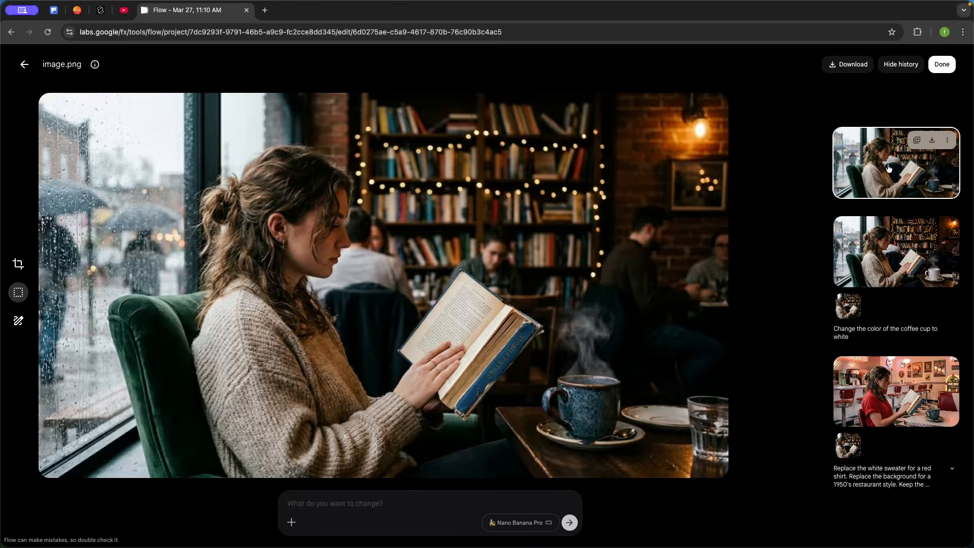
pyautogui.click(942, 64)
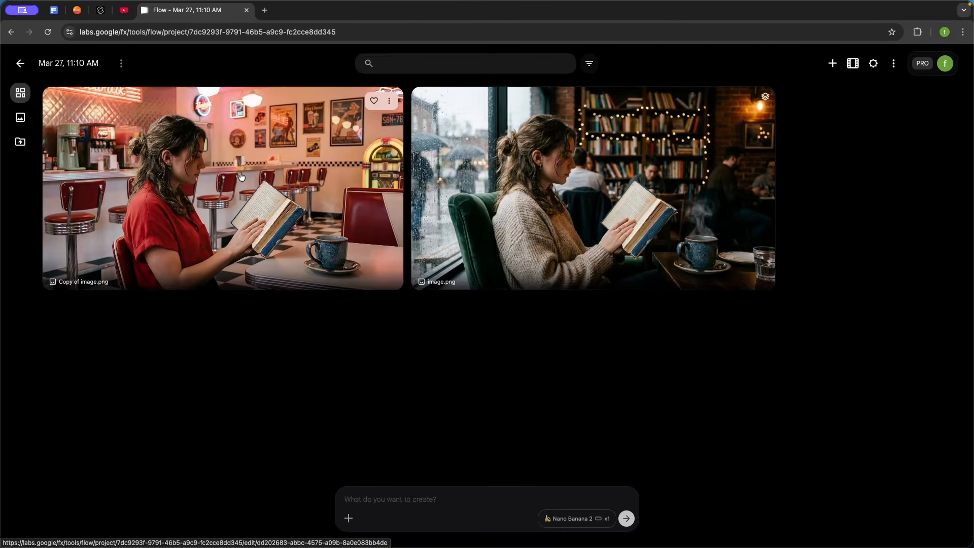
# Open the saved copy, then reopen the original café image for editing
pyautogui.click(242, 176)
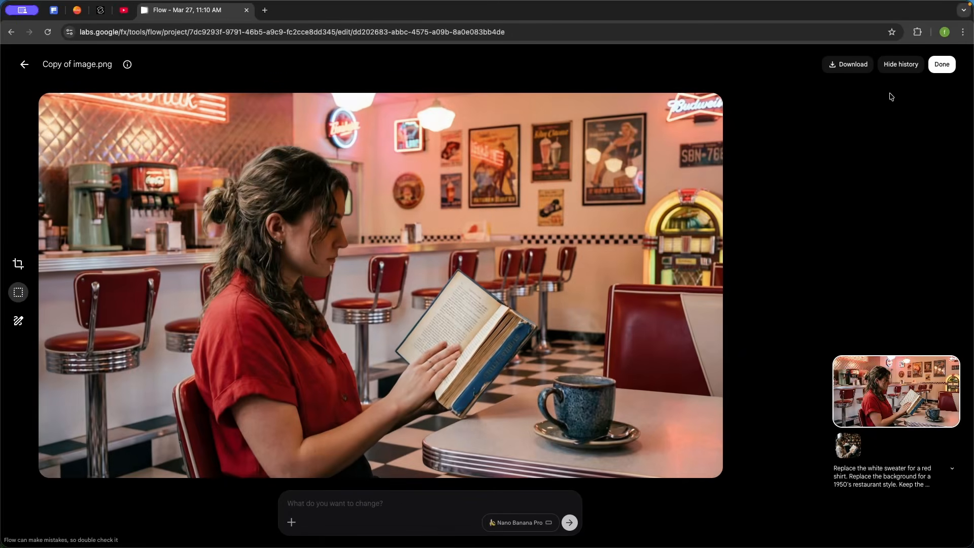
pyautogui.click(942, 64)
pyautogui.click(631, 178)
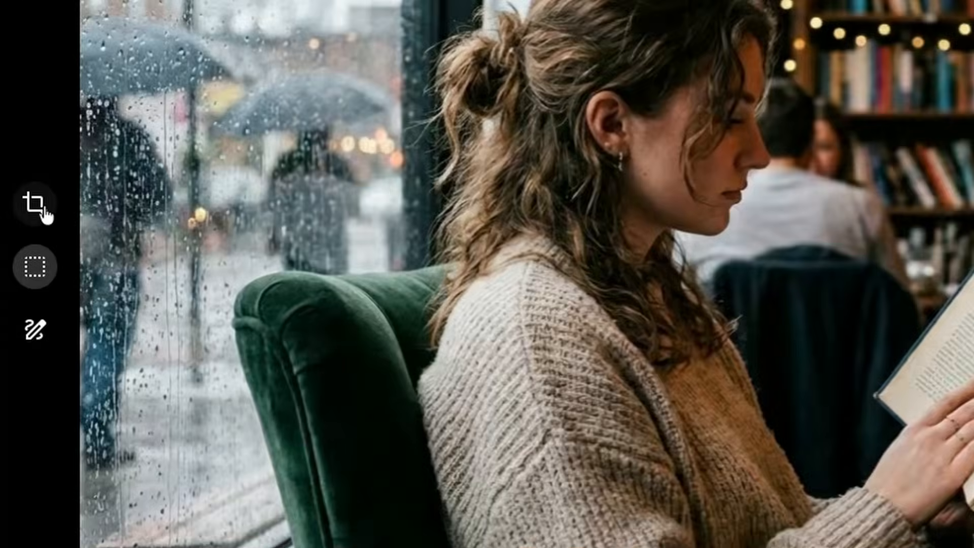
# Examine the crop aspect options, the Box and Lasso selection modes, and the drawing tool
pyautogui.click(18, 263)
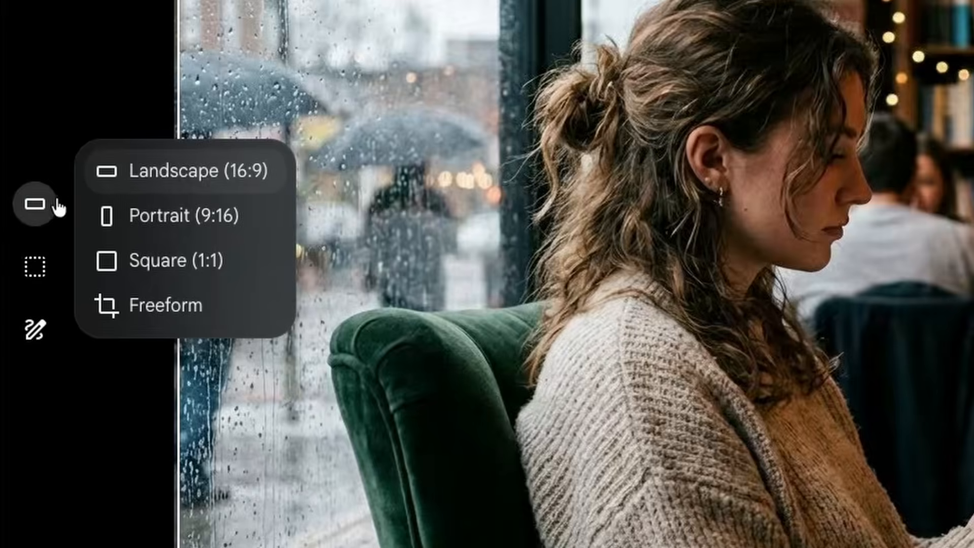
pyautogui.click(35, 274)
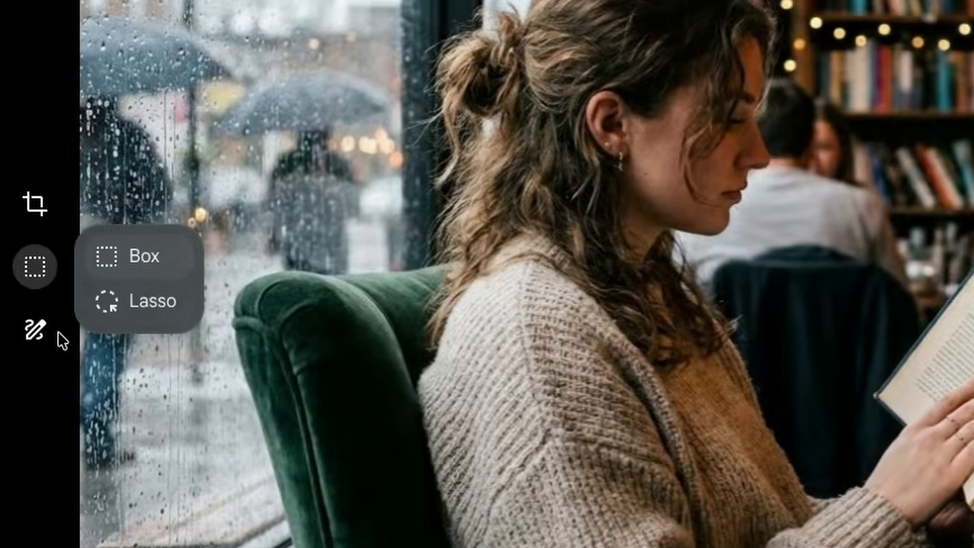
pyautogui.click(34, 330)
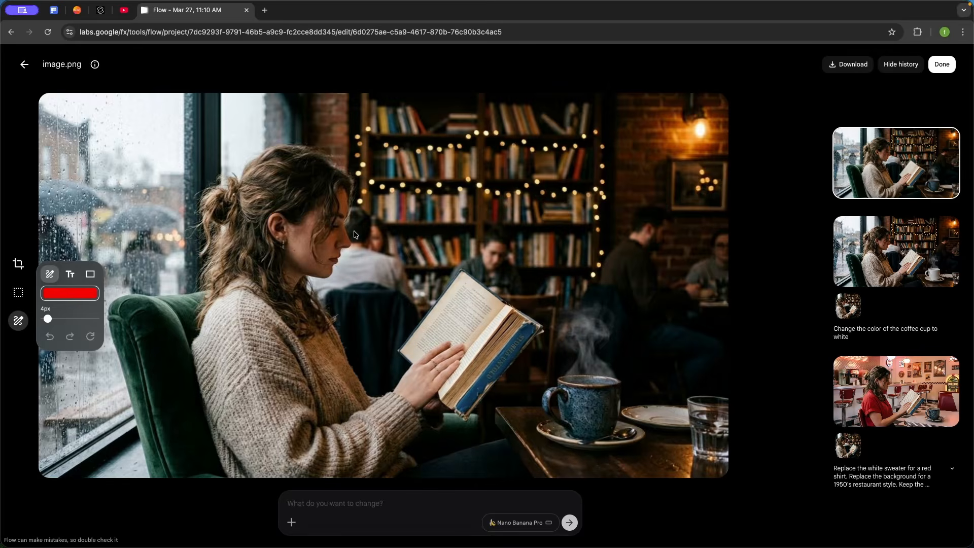
# Scribble practice strokes on the photo, undo one and clear all drawings
pyautogui.moveTo(355, 234)
pyautogui.mouseDown()
pyautogui.moveTo(385, 264)
pyautogui.moveTo(418, 256)
pyautogui.moveTo(446, 190)
pyautogui.moveTo(412, 199)
pyautogui.mouseUp()
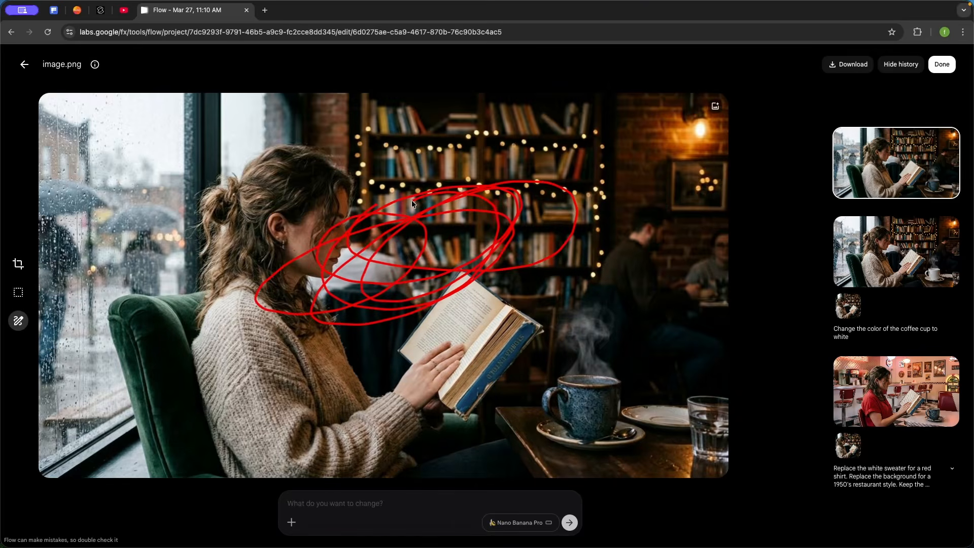
pyautogui.click(45, 335)
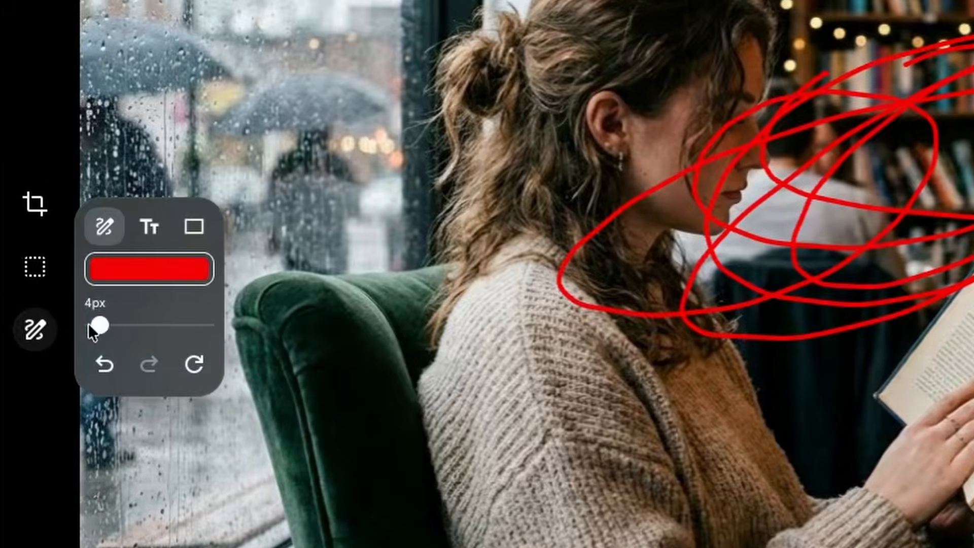
pyautogui.click(102, 363)
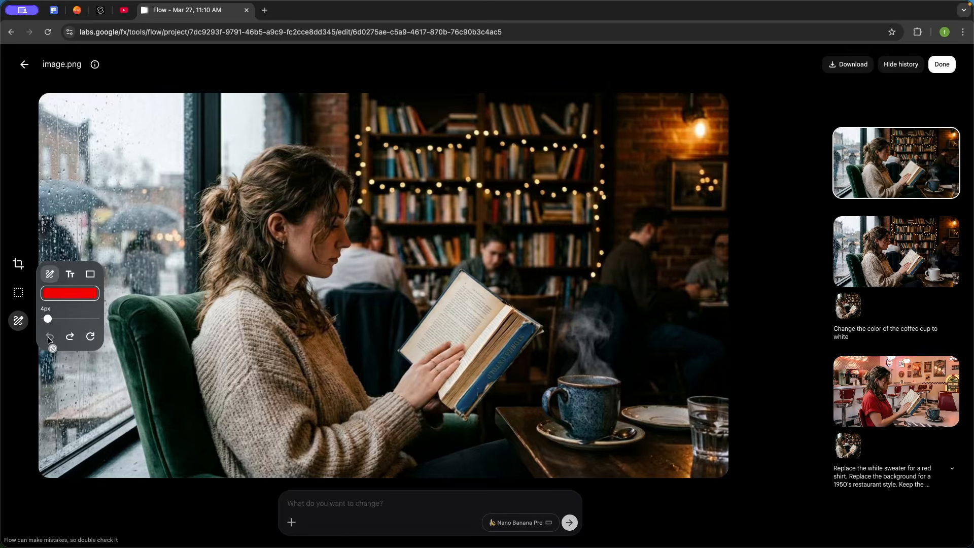
pyautogui.moveTo(235, 292); pyautogui.dragTo(466, 307)
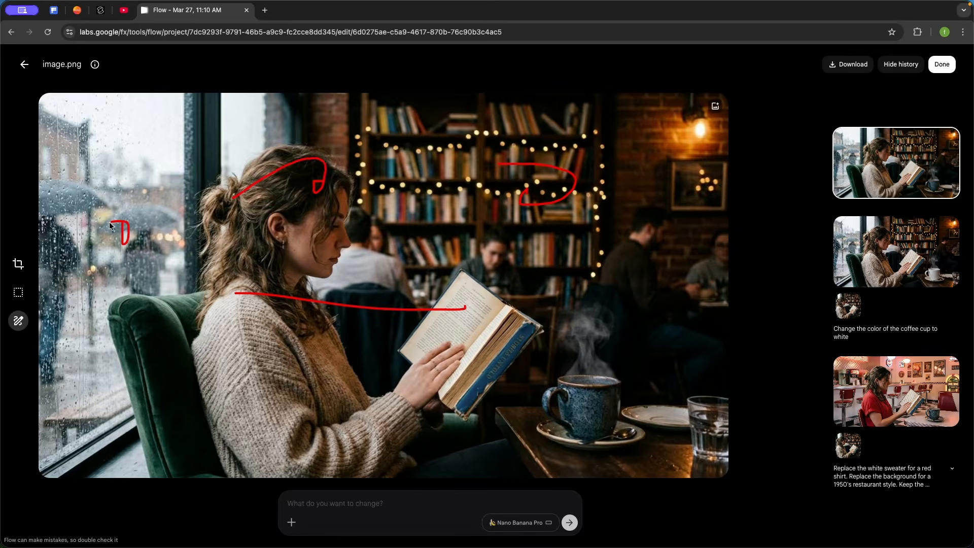
pyautogui.click(20, 321)
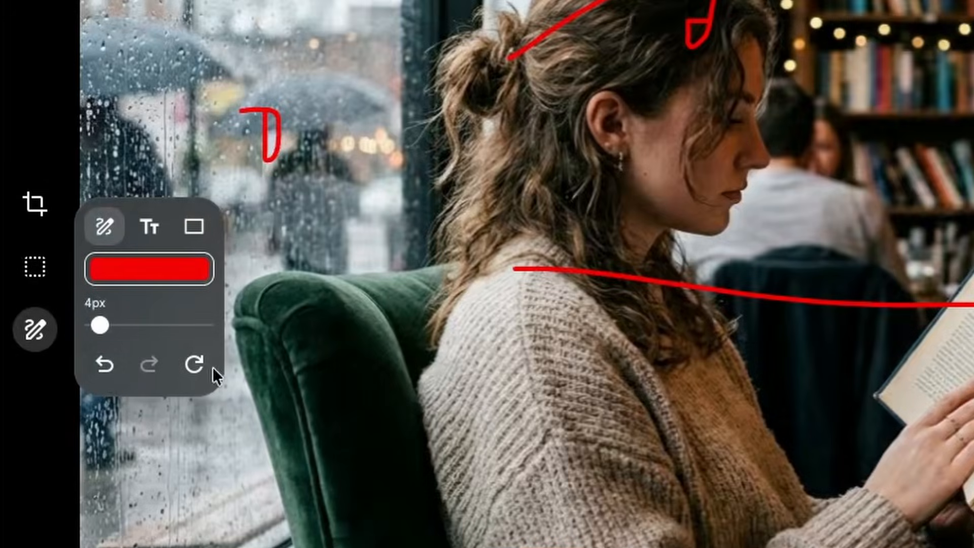
pyautogui.click(194, 364)
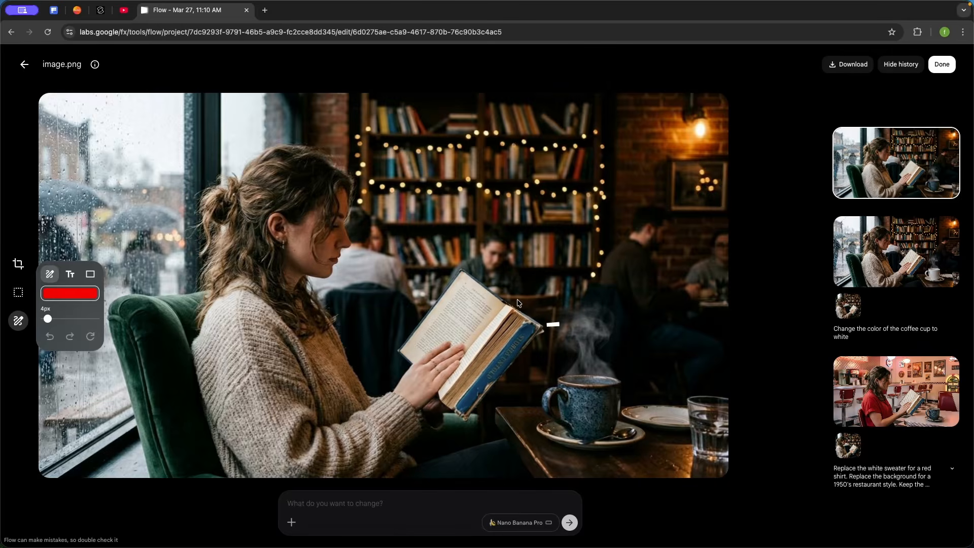
# Outline and fill the book with red strokes and prompt "A grey tablet" to replace it
pyautogui.moveTo(519, 304)
pyautogui.mouseDown()
pyautogui.moveTo(507, 279)
pyautogui.moveTo(477, 266)
pyautogui.moveTo(426, 294)
pyautogui.moveTo(393, 348)
pyautogui.moveTo(463, 422)
pyautogui.mouseUp()
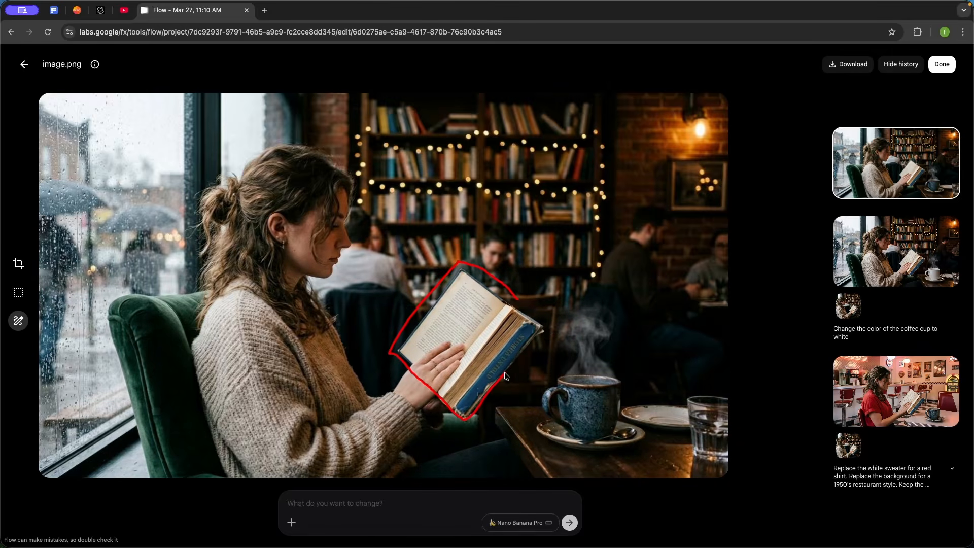
pyautogui.moveTo(398, 350); pyautogui.dragTo(481, 363)
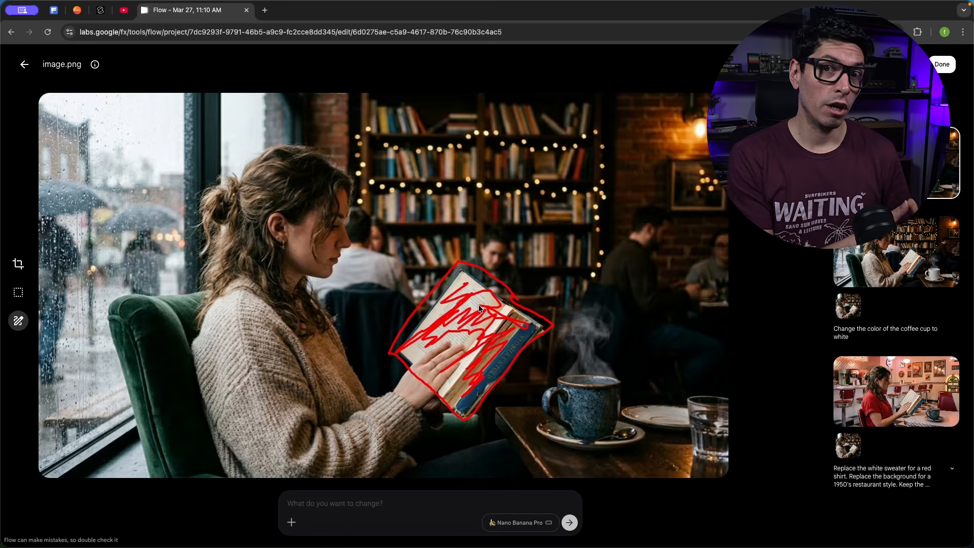
pyautogui.click(354, 501)
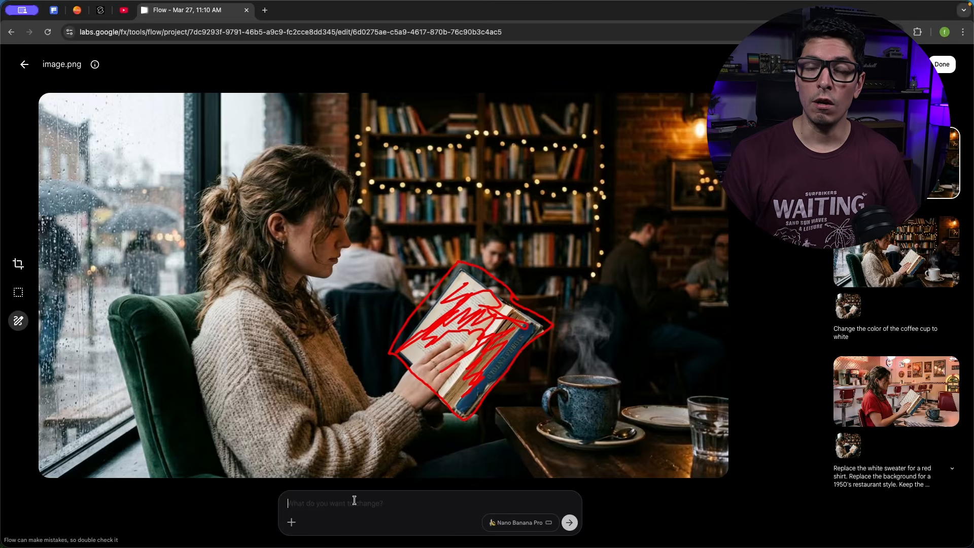
pyautogui.write('A grey tablet')
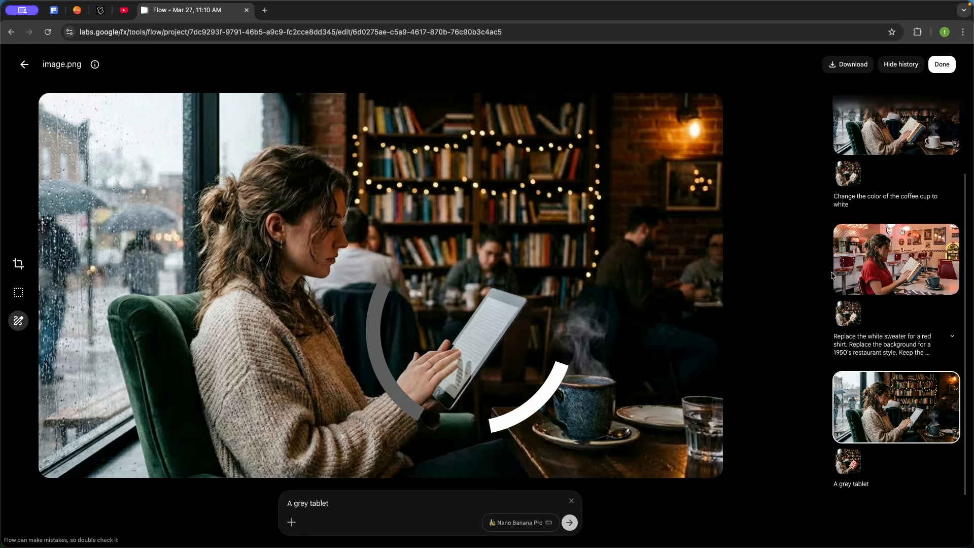
# Open the original café image and mark a spot in the background with a red stroke
pyautogui.click(889, 269)
pyautogui.click(883, 385)
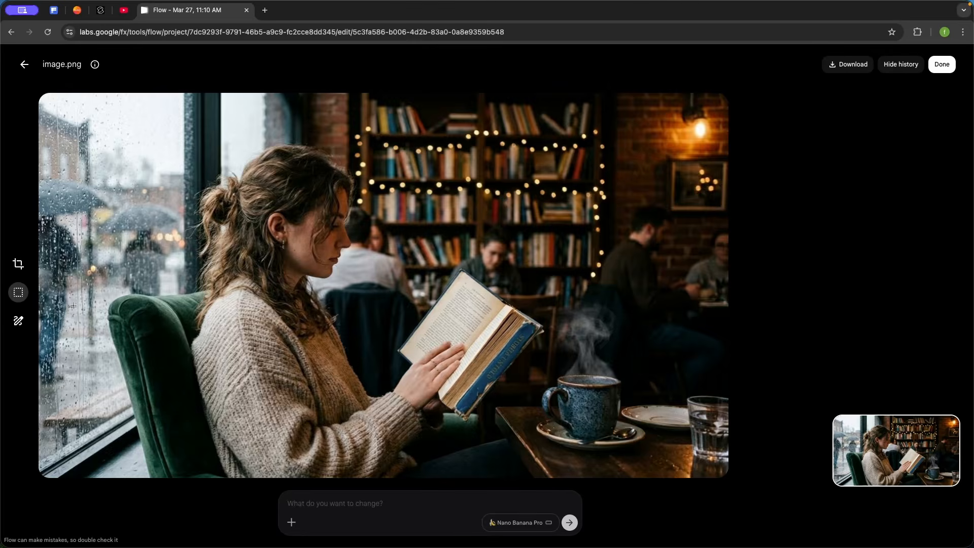
pyautogui.click(18, 322)
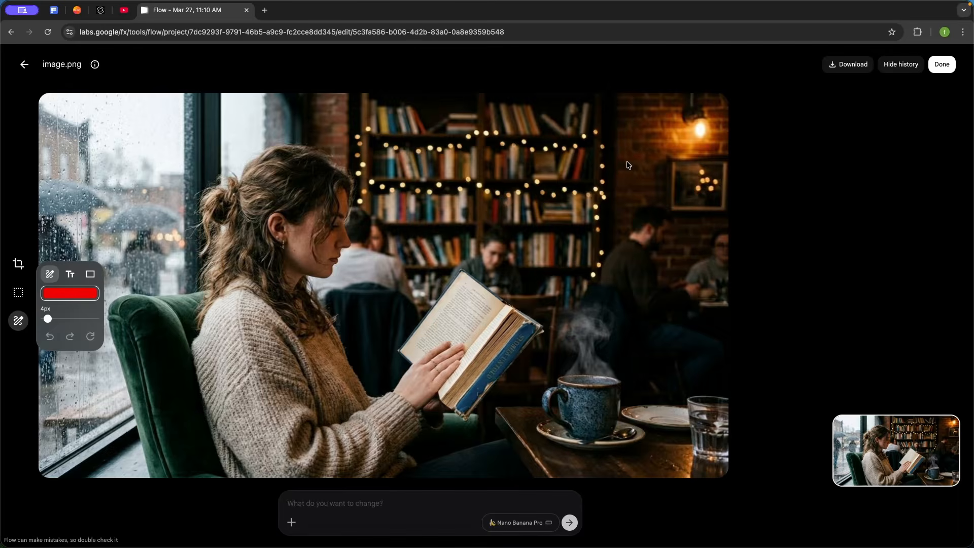
pyautogui.moveTo(623, 148); pyautogui.dragTo(588, 162)
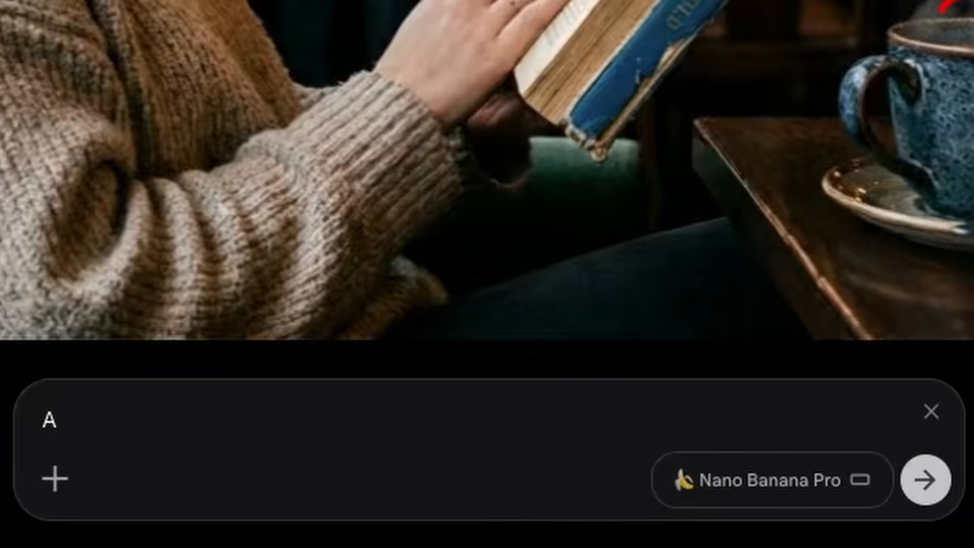
# Prompt "A person standing at the back" and generate the edit
pyautogui.write('person')
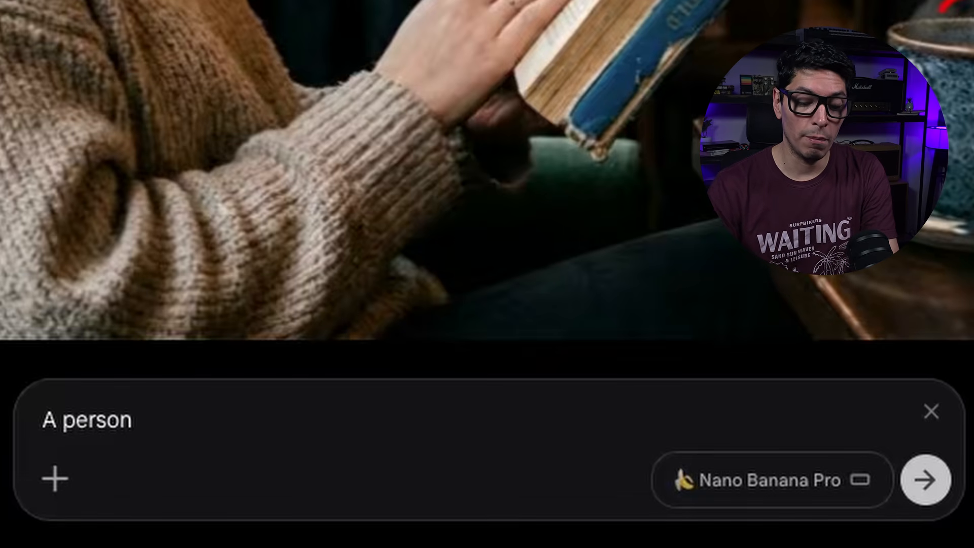
pyautogui.write('standing at the back')
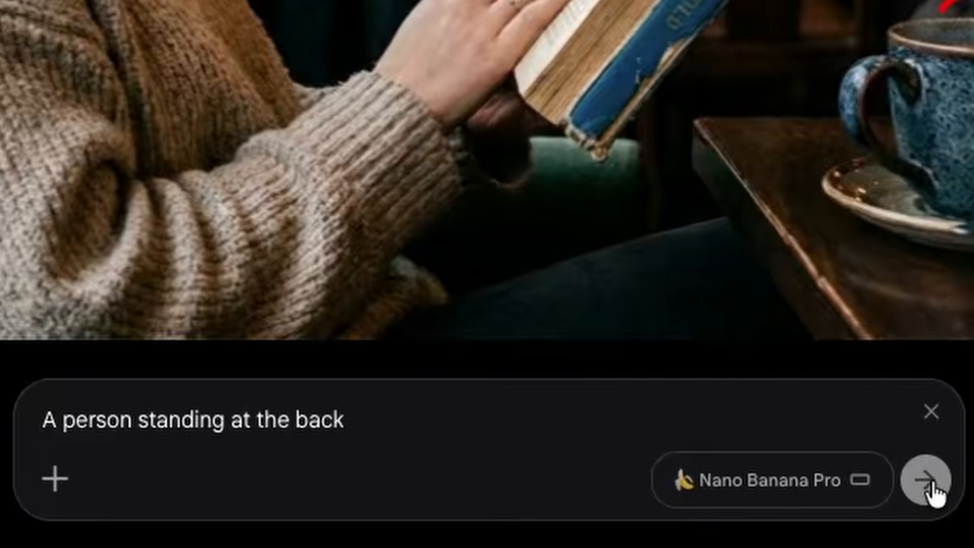
pyautogui.click(933, 491)
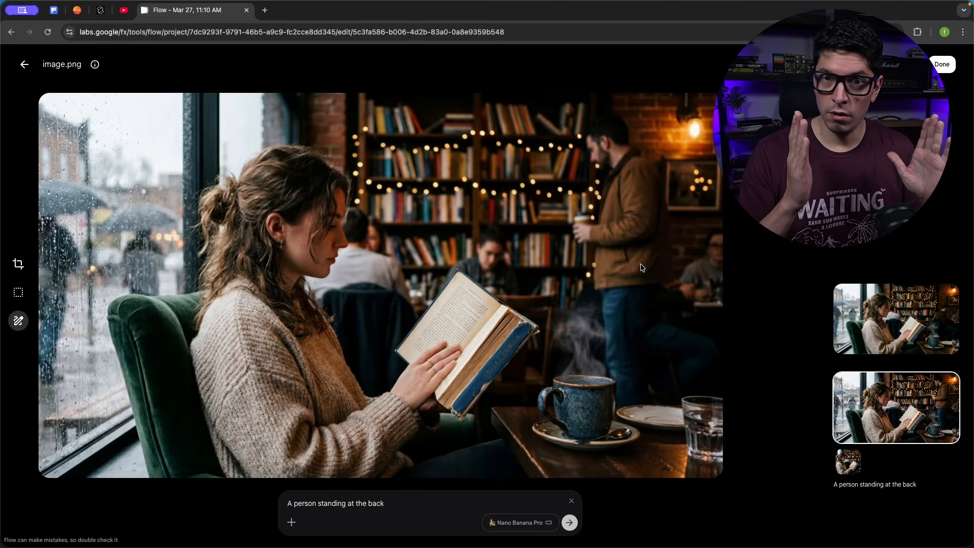
# Draw a curved stroke over her hair and a rectangle around the book, then clear all drawings
pyautogui.click(18, 320)
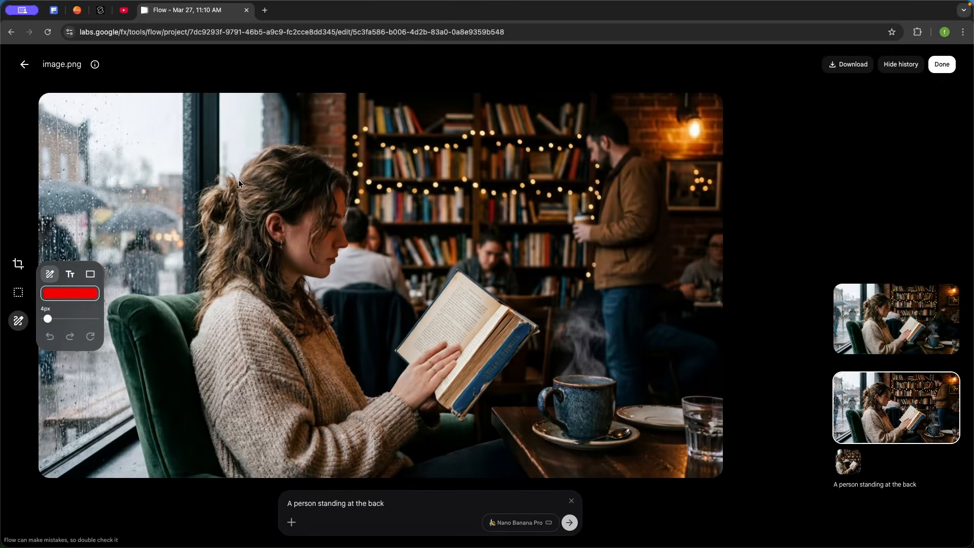
pyautogui.moveTo(234, 174); pyautogui.dragTo(382, 196)
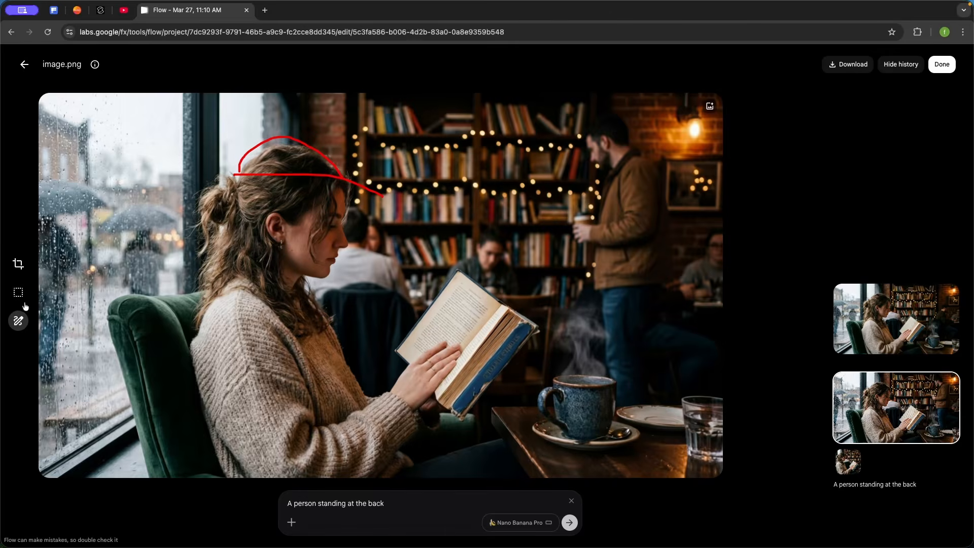
pyautogui.click(18, 321)
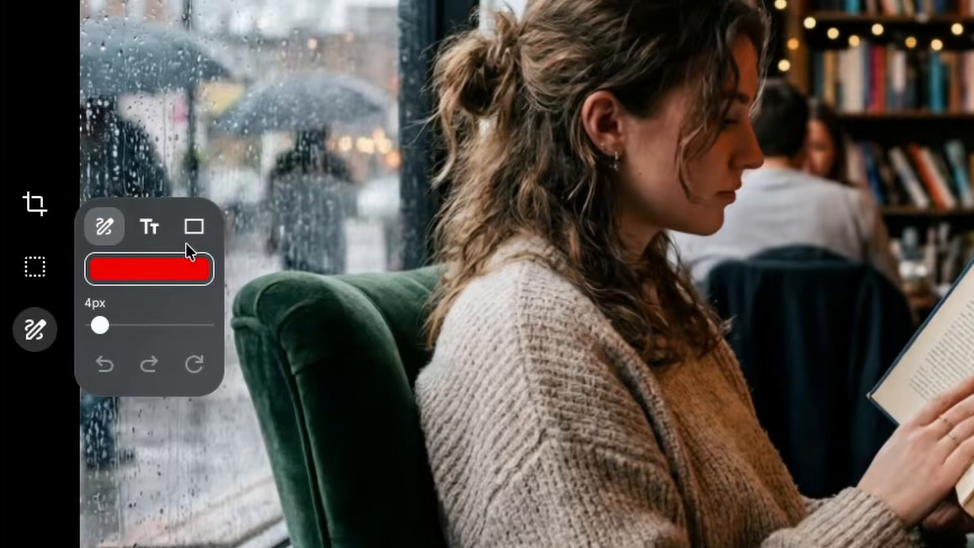
pyautogui.click(198, 236)
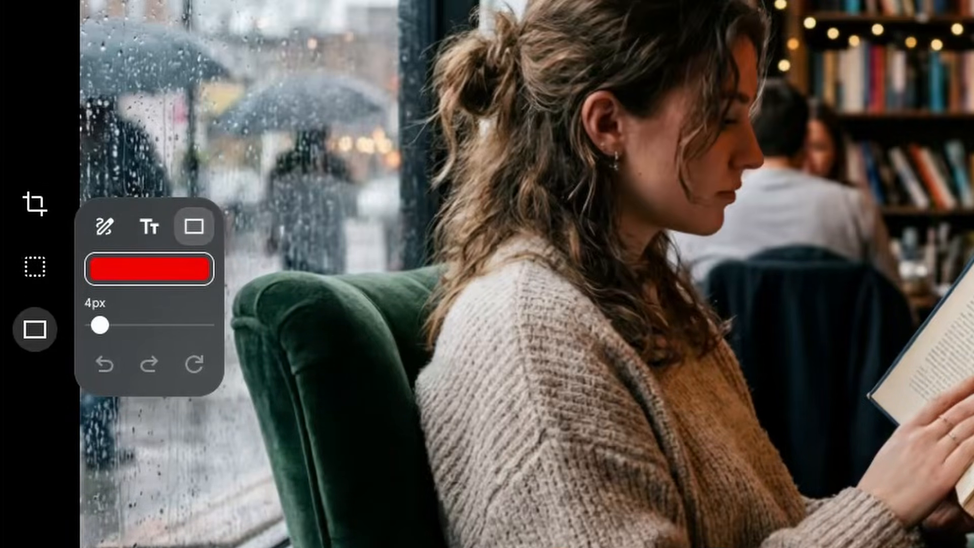
pyautogui.moveTo(935, 190)
pyautogui.mouseDown()
pyautogui.moveTo(582, 408)
pyautogui.moveTo(592, 415)
pyautogui.mouseUp()
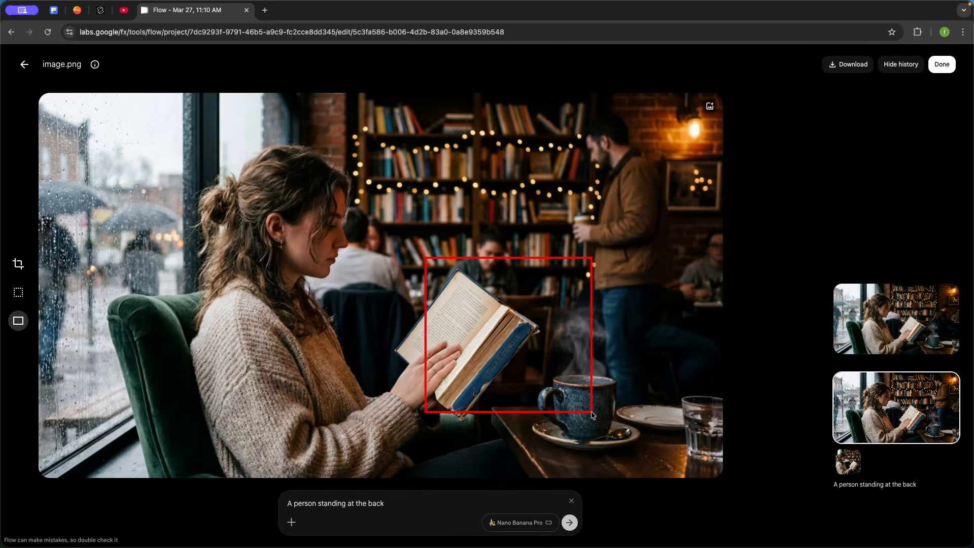
pyautogui.click(18, 321)
pyautogui.click(50, 274)
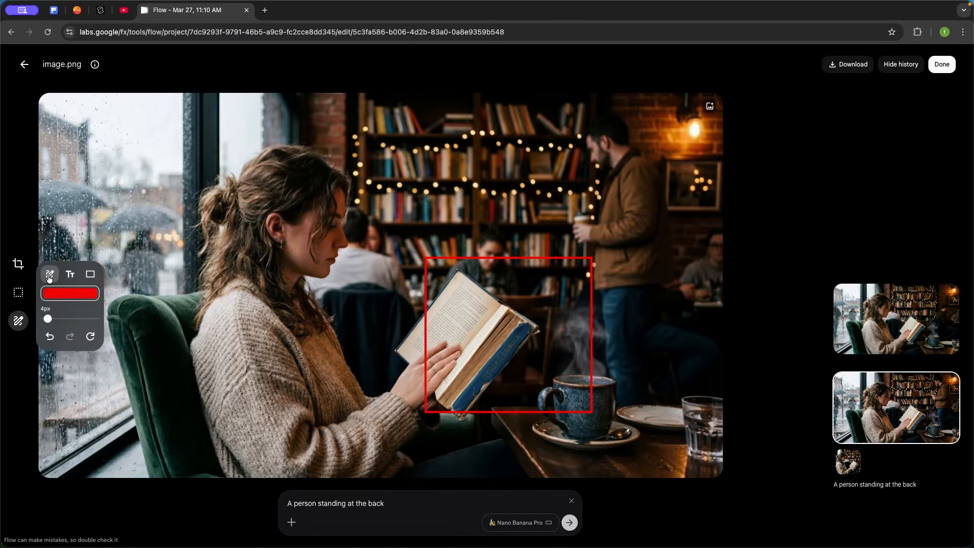
pyautogui.click(85, 279)
pyautogui.click(91, 336)
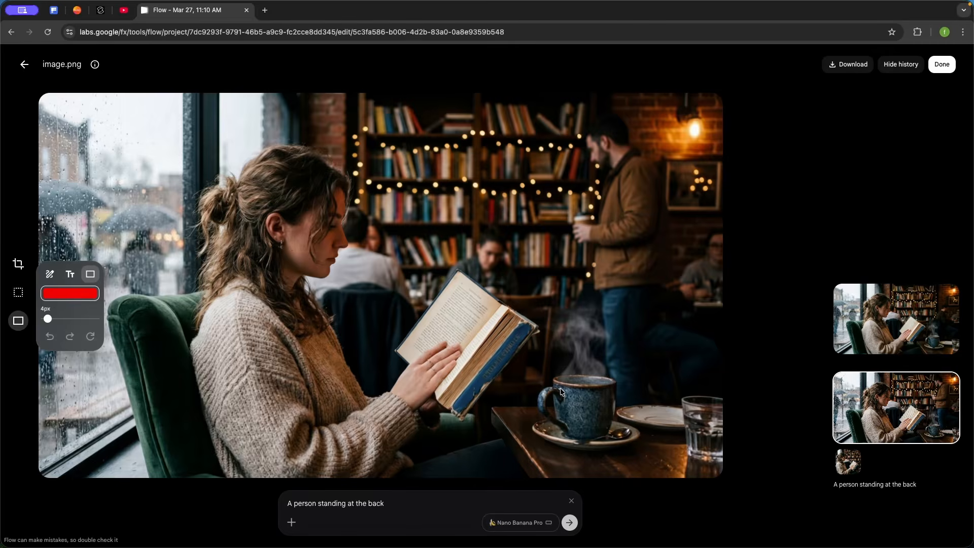
# Open the original image, draw a box around the coffee cup and generate the prompt "A bottle of water"
pyautogui.click(841, 334)
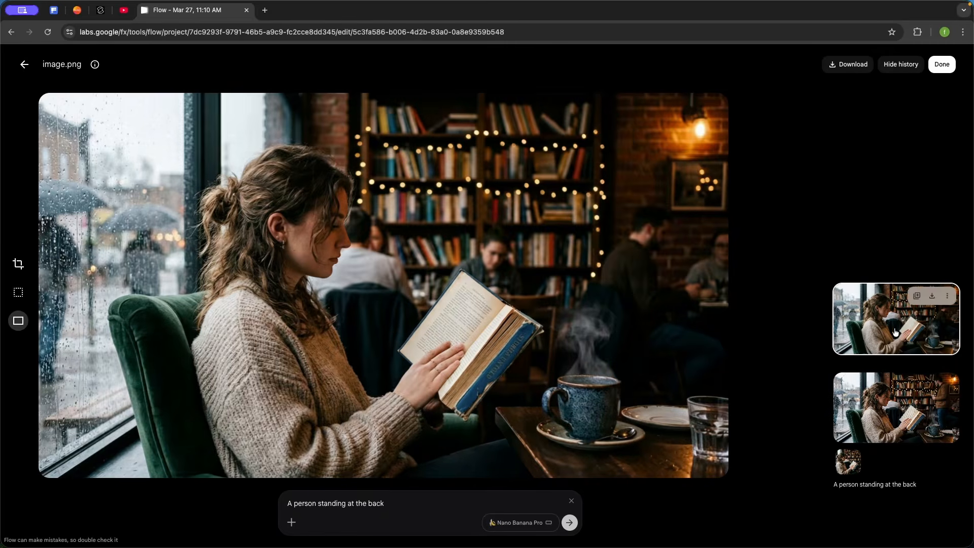
pyautogui.moveTo(531, 347); pyautogui.dragTo(645, 456)
pyautogui.moveTo(645, 456); pyautogui.dragTo(644, 455)
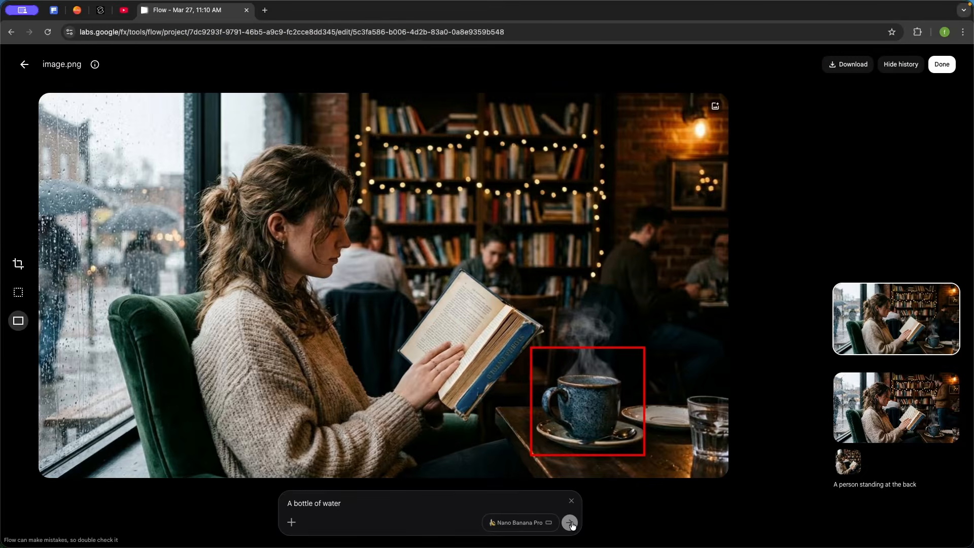
pyautogui.click(571, 523)
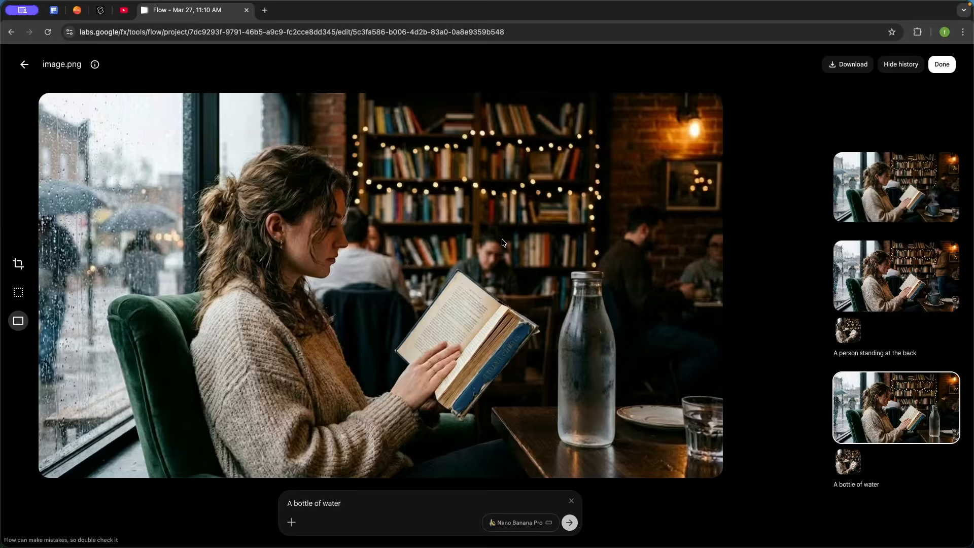
# Open the original image, box the window area and generate with the prompt "Replace the window with a wall."
pyautogui.click(889, 194)
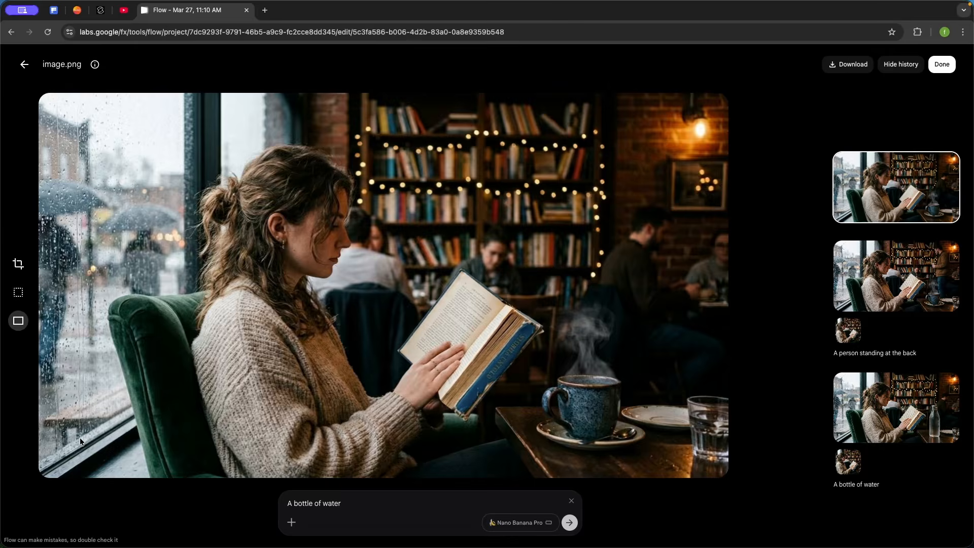
pyautogui.moveTo(311, 95); pyautogui.dragTo(41, 474)
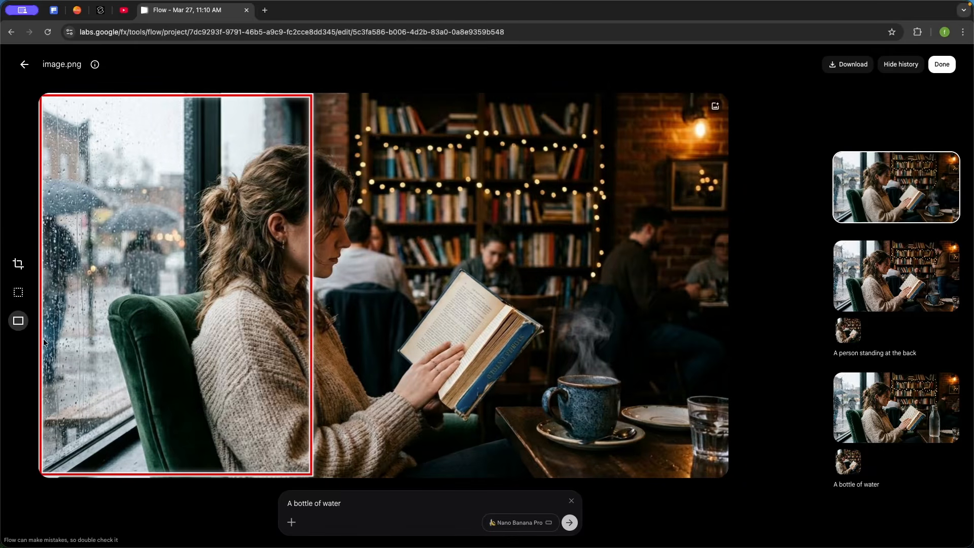
pyautogui.moveTo(342, 503); pyautogui.dragTo(262, 508)
pyautogui.write('Replace the window with a wall.')
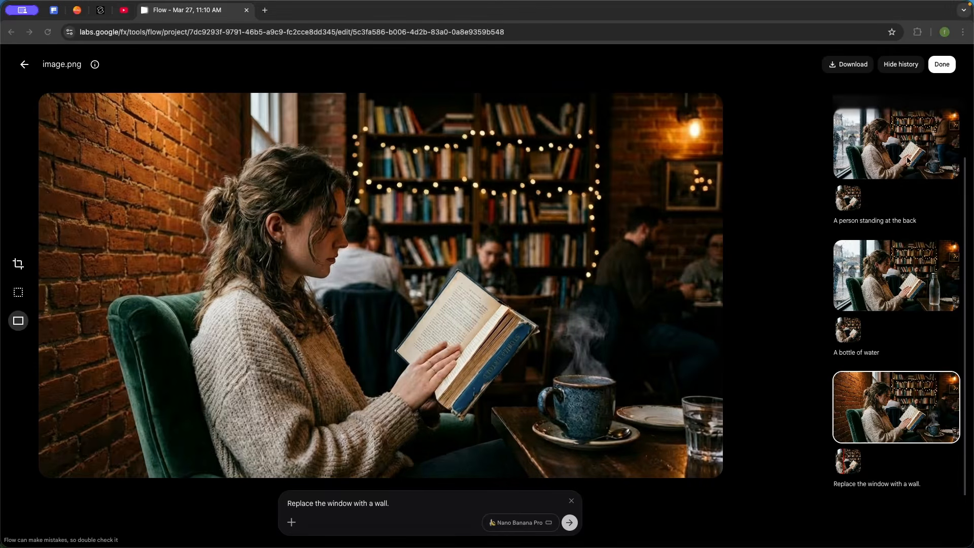
# Open the original image and draw a red rectangle around the woman's head
pyautogui.click(883, 161)
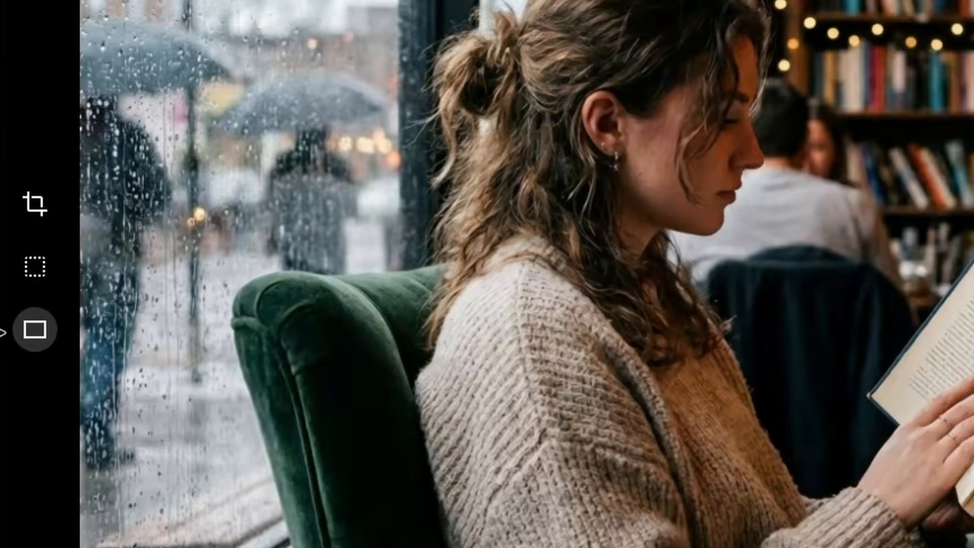
pyautogui.click(34, 332)
pyautogui.click(150, 228)
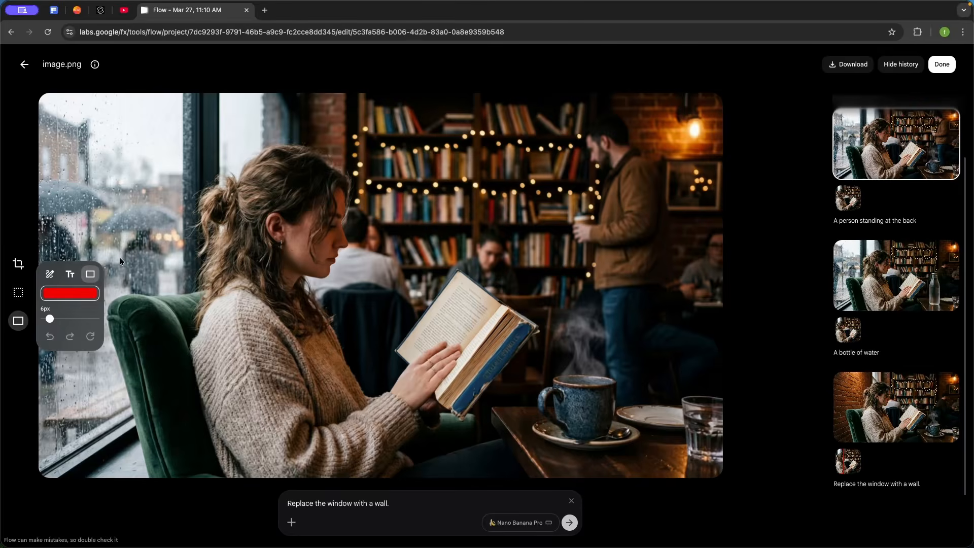
pyautogui.moveTo(209, 130)
pyautogui.mouseDown()
pyautogui.moveTo(241, 154)
pyautogui.moveTo(331, 282)
pyautogui.moveTo(357, 289)
pyautogui.mouseUp()
# Add an 18px text note "She is looking at the camera" beside the head box
pyautogui.click(71, 276)
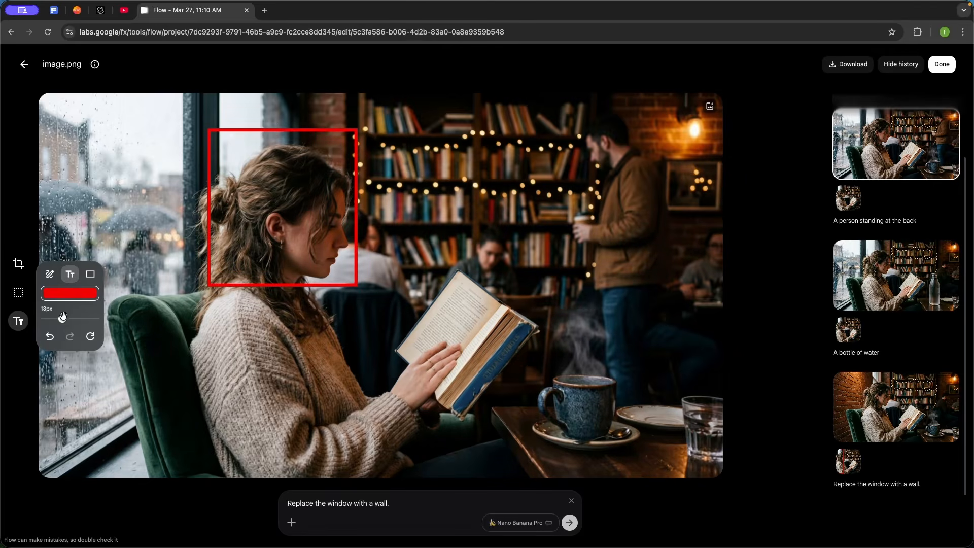
pyautogui.moveTo(63, 319); pyautogui.dragTo(67, 319)
pyautogui.click(408, 172)
pyautogui.write('She is looking at the camera')
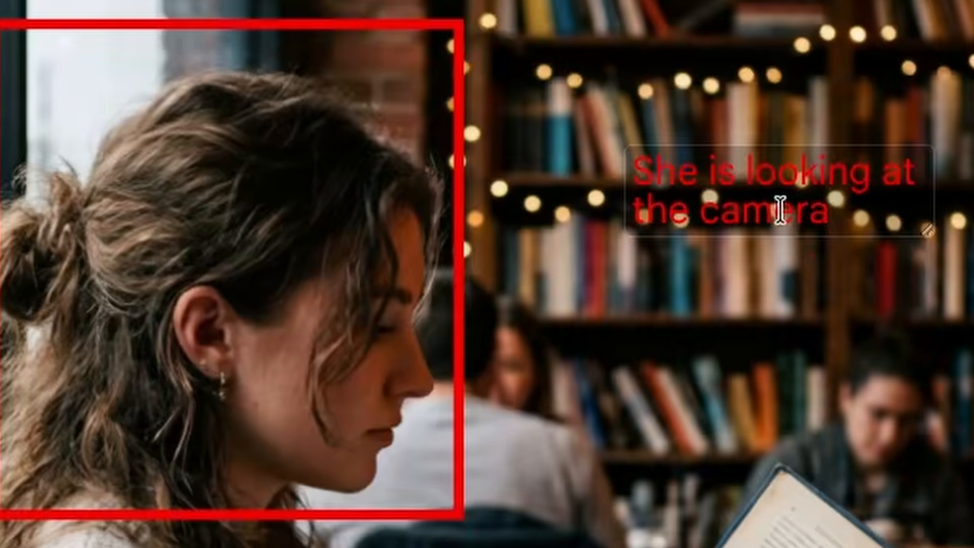
# Draw a red arrow from the text note to the head box
pyautogui.click(145, 291)
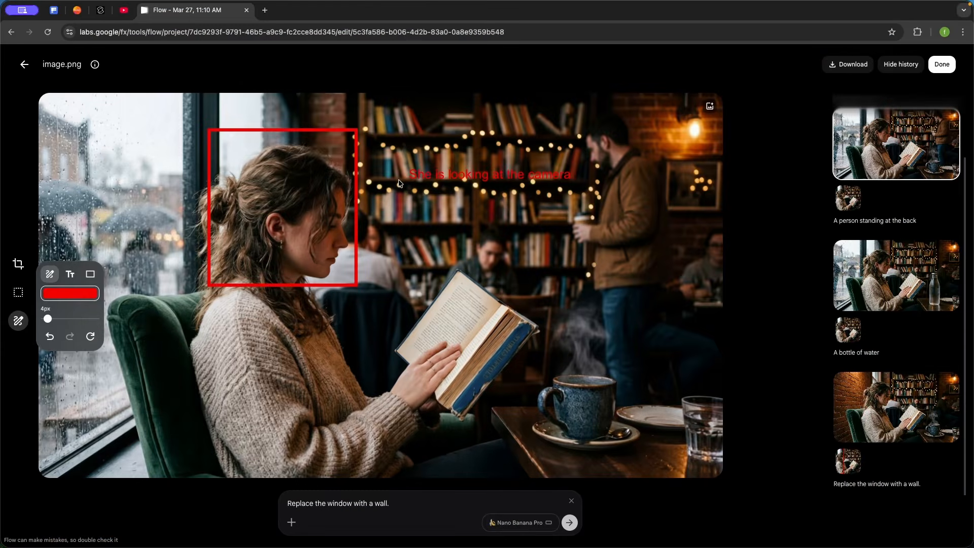
pyautogui.moveTo(399, 180); pyautogui.dragTo(371, 178)
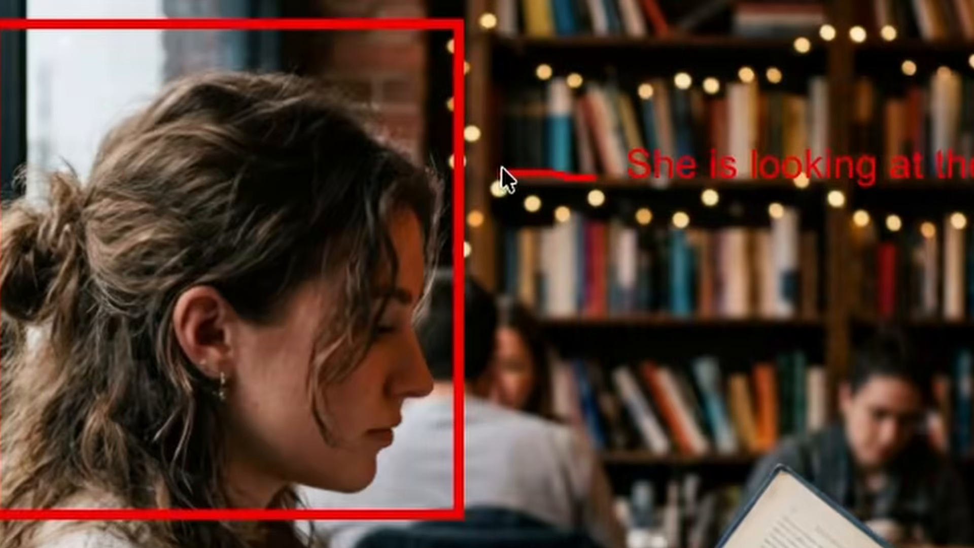
pyautogui.moveTo(503, 171); pyautogui.dragTo(568, 233)
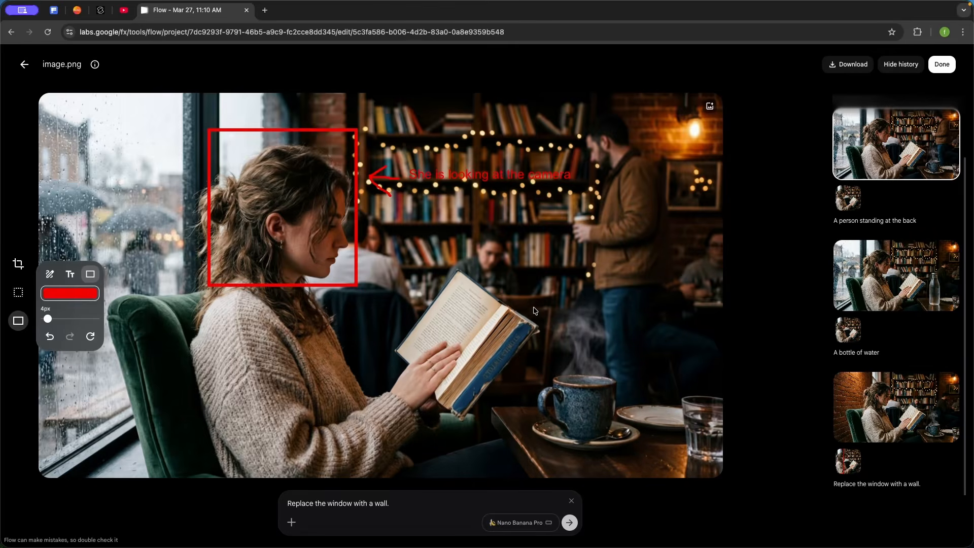
# Draw a rectangle around the cup and add the note "remove the cup" with an arrow pointing to it
pyautogui.moveTo(533, 308); pyautogui.dragTo(644, 453)
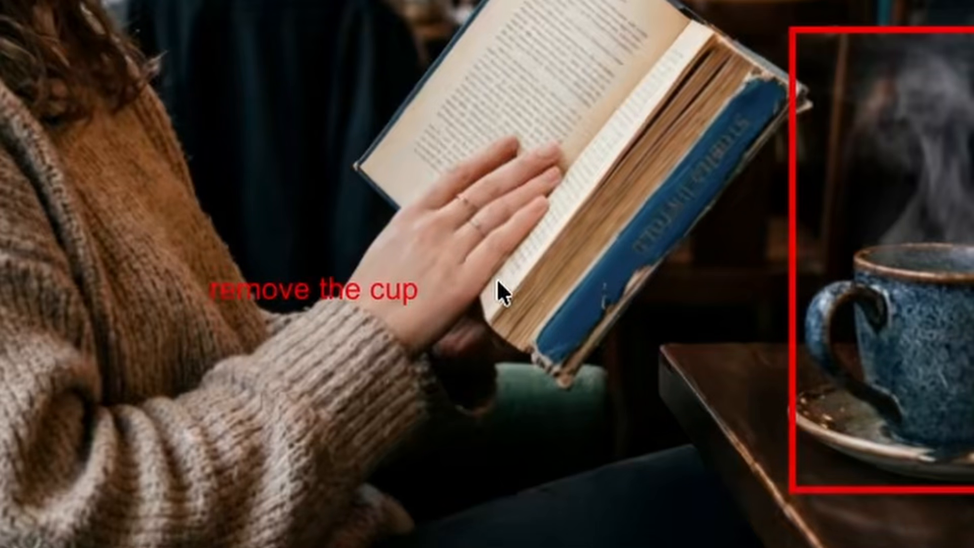
pyautogui.moveTo(437, 292); pyautogui.dragTo(719, 316)
pyautogui.moveTo(624, 213)
pyautogui.mouseDown()
pyautogui.moveTo(718, 315)
pyautogui.moveTo(706, 325)
pyautogui.mouseUp()
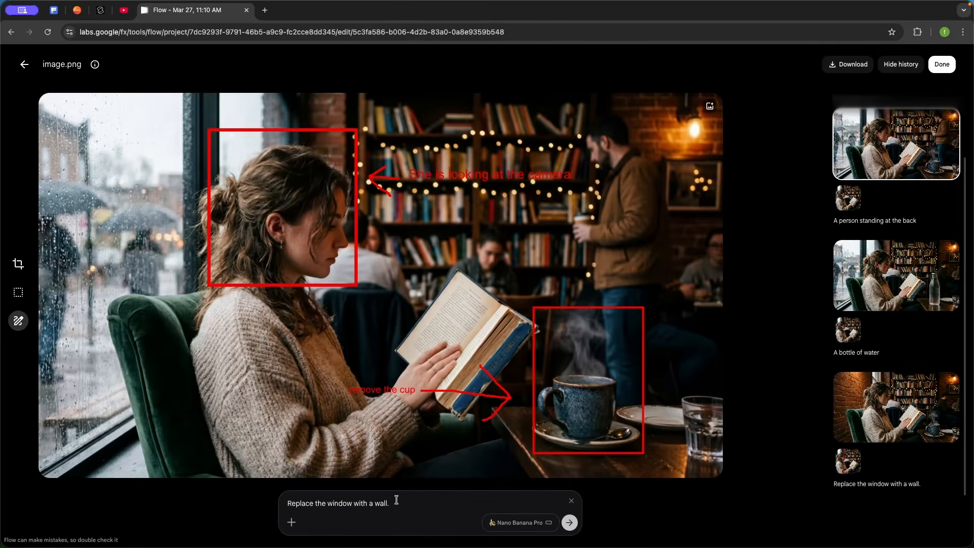
# Replace the prompt with "Follow edit instructions on annotations" and generate the edit
pyautogui.moveTo(396, 500); pyautogui.dragTo(270, 502)
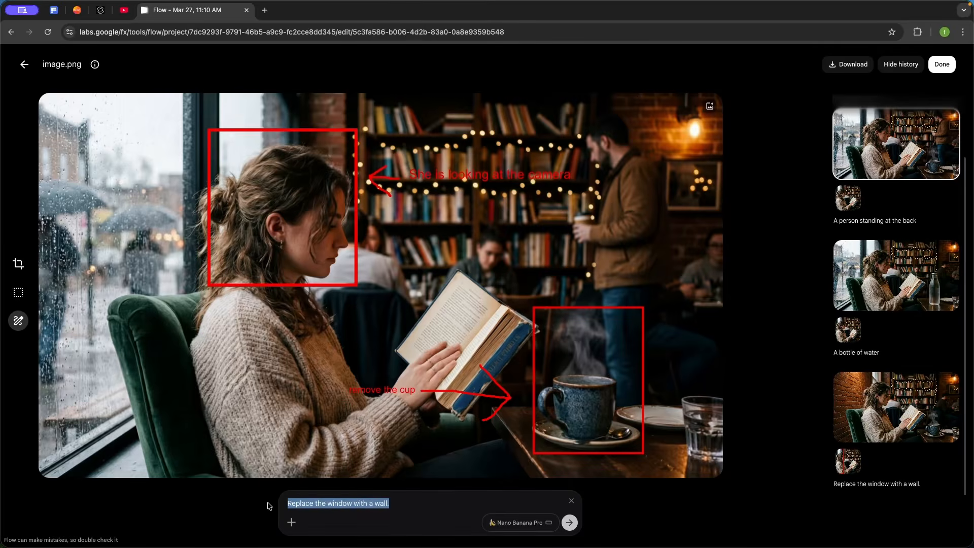
pyautogui.press('BackSpace')
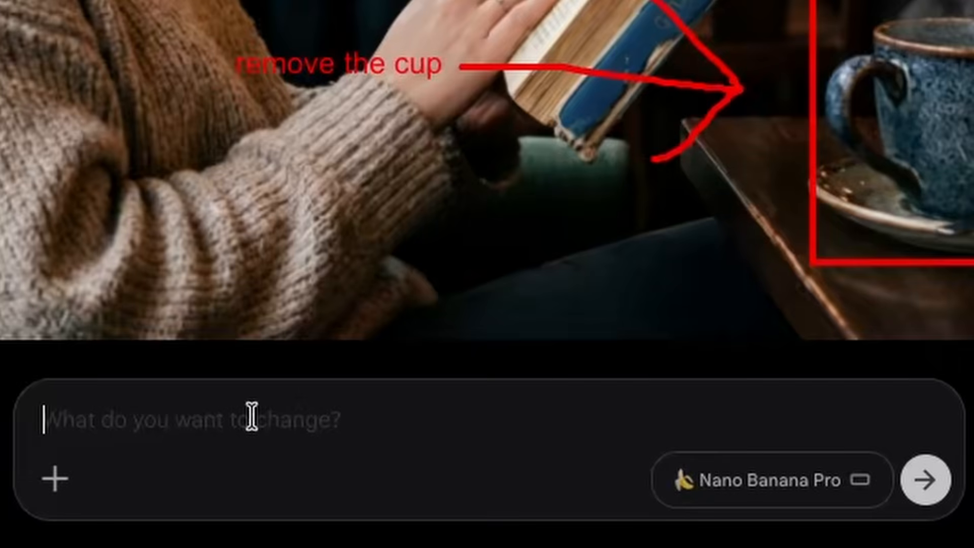
pyautogui.write('Follow edit instructions on annotations')
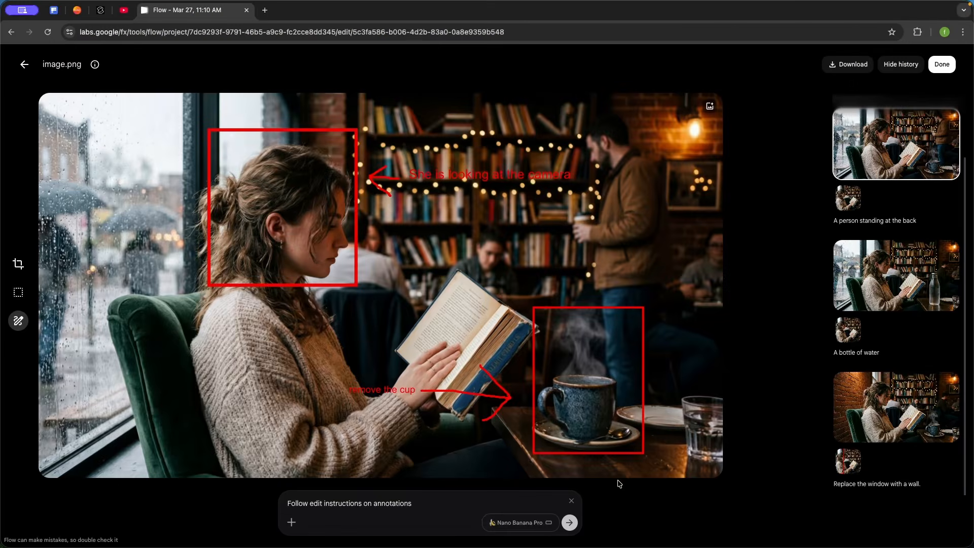
pyautogui.click(569, 522)
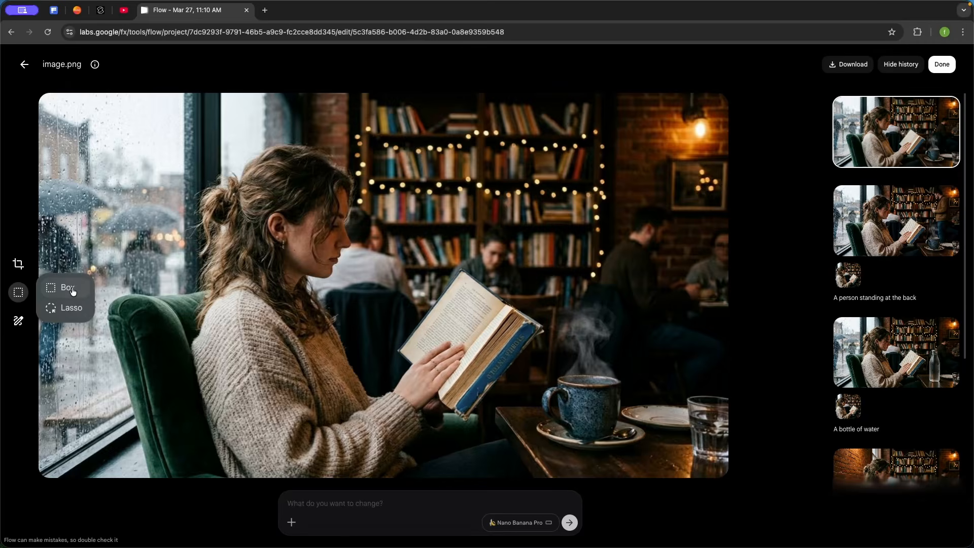
# Box-select the cup area on the original image and generate with the prompt "Remove the cup"
pyautogui.click(152, 303)
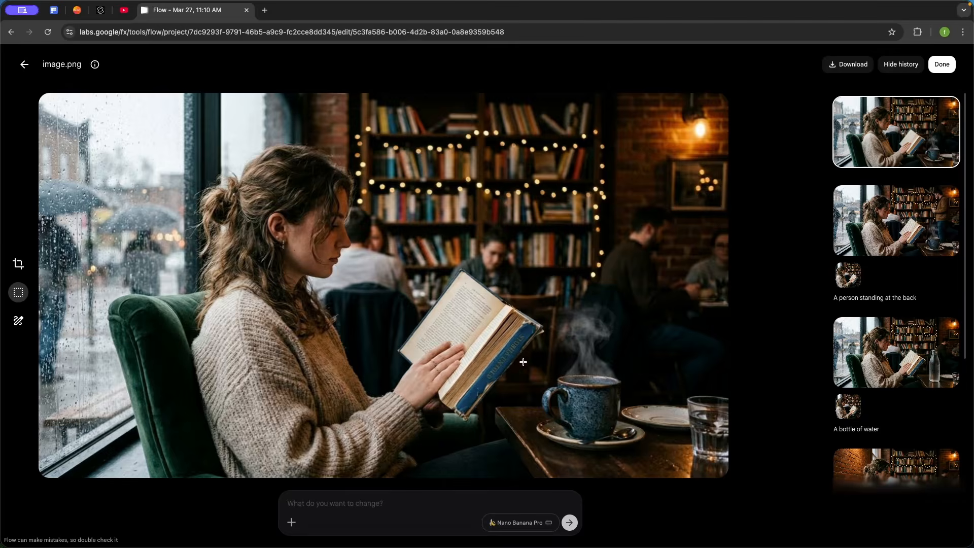
pyautogui.moveTo(521, 345); pyautogui.dragTo(661, 458)
pyautogui.write('Remove the cup')
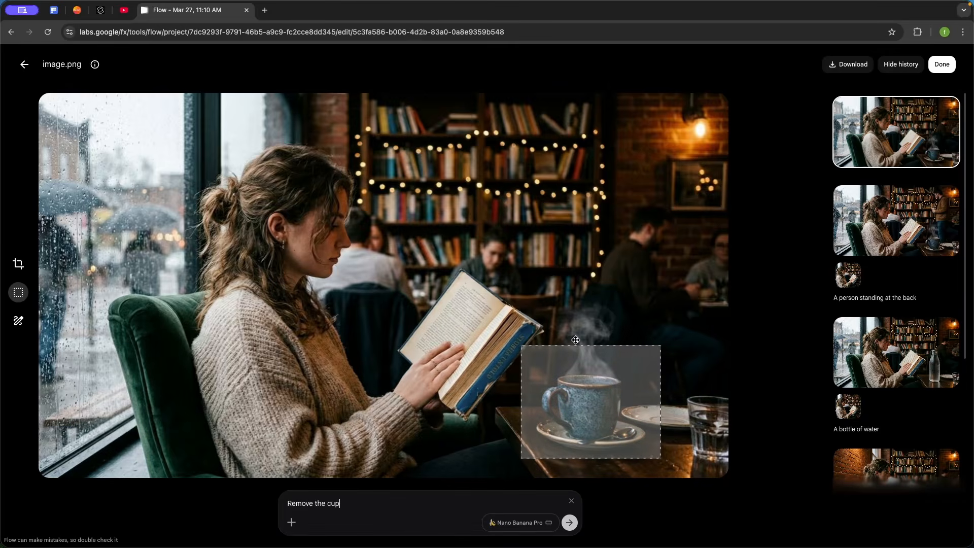
pyautogui.moveTo(533, 189); pyautogui.dragTo(632, 274)
pyautogui.moveTo(275, 165); pyautogui.dragTo(409, 270)
pyautogui.moveTo(533, 169); pyautogui.dragTo(622, 245)
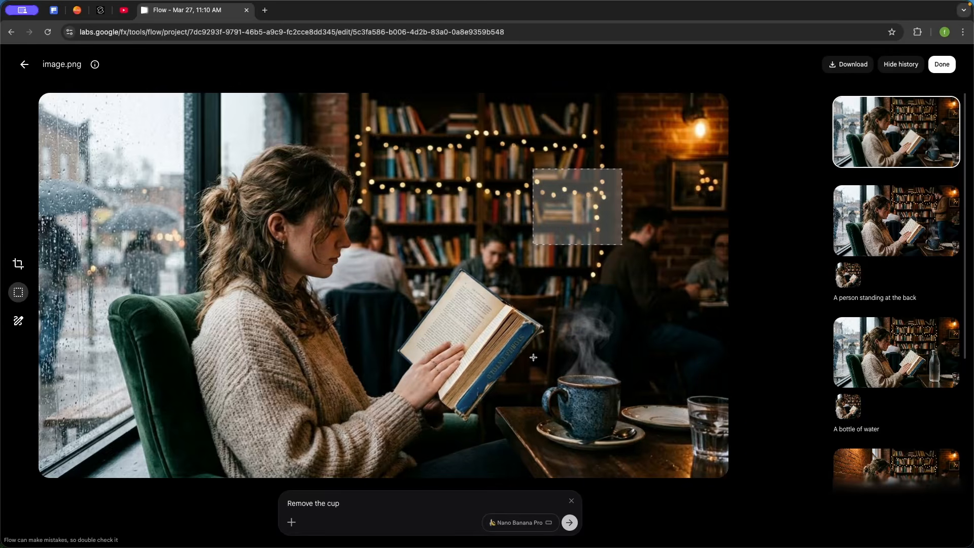
pyautogui.moveTo(536, 358); pyautogui.dragTo(648, 455)
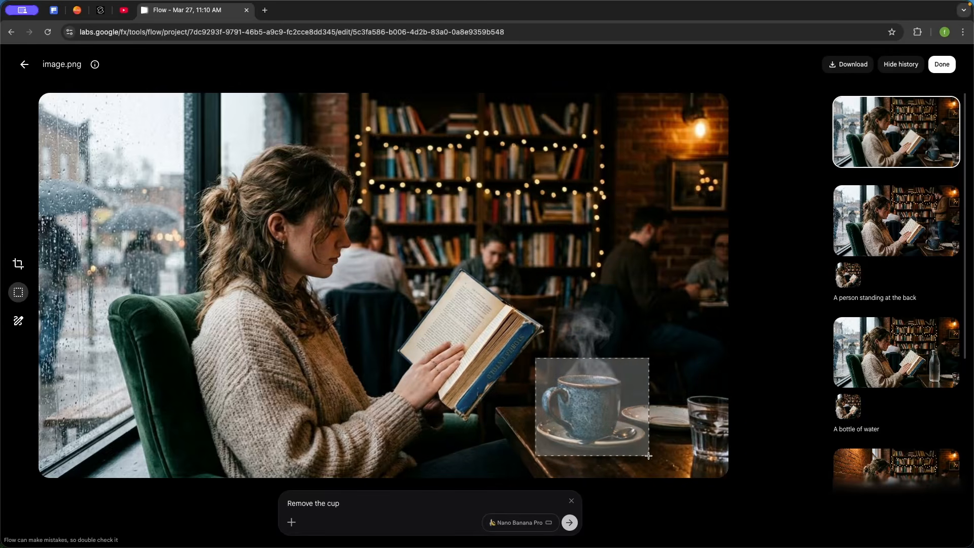
pyautogui.click(569, 523)
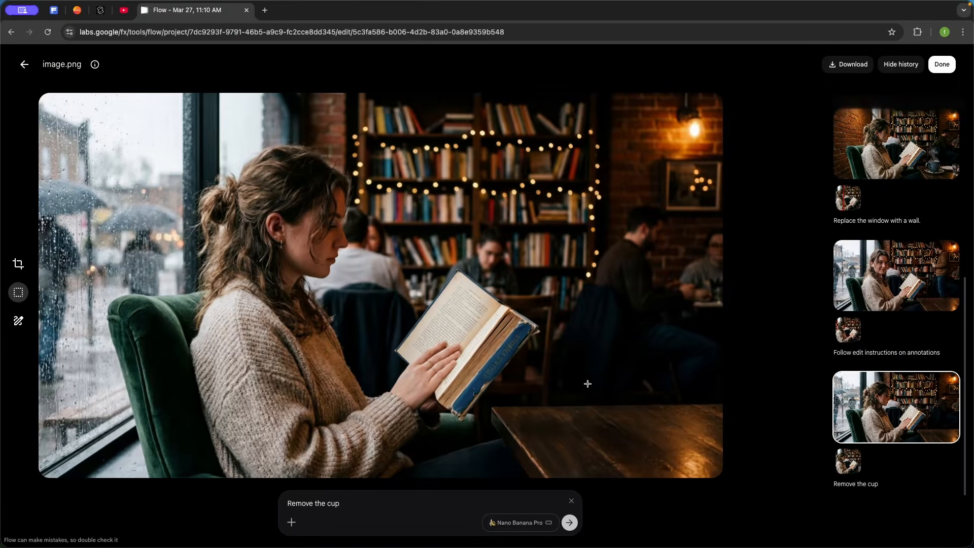
# Return to the original café image with the cup in the edit history
pyautogui.scroll(5, 834, 228)
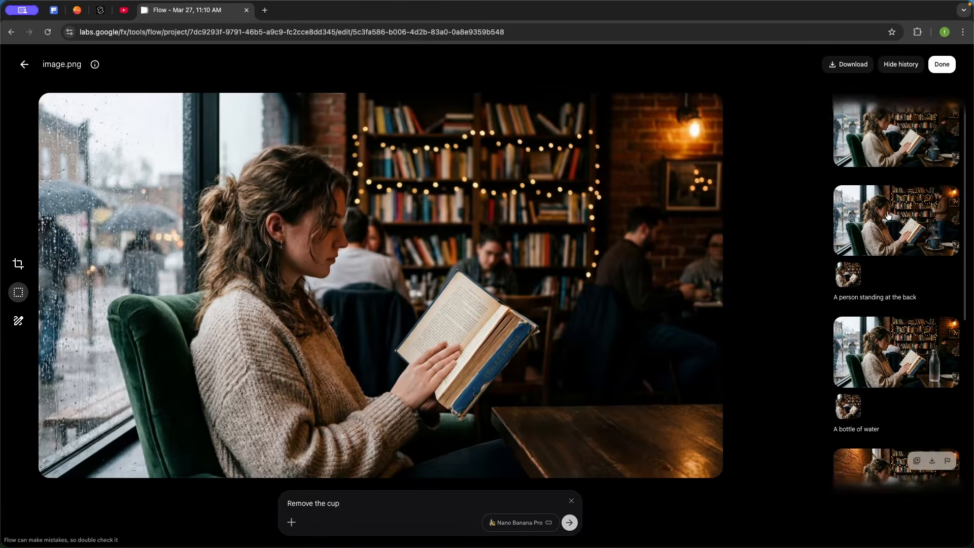
pyautogui.click(875, 133)
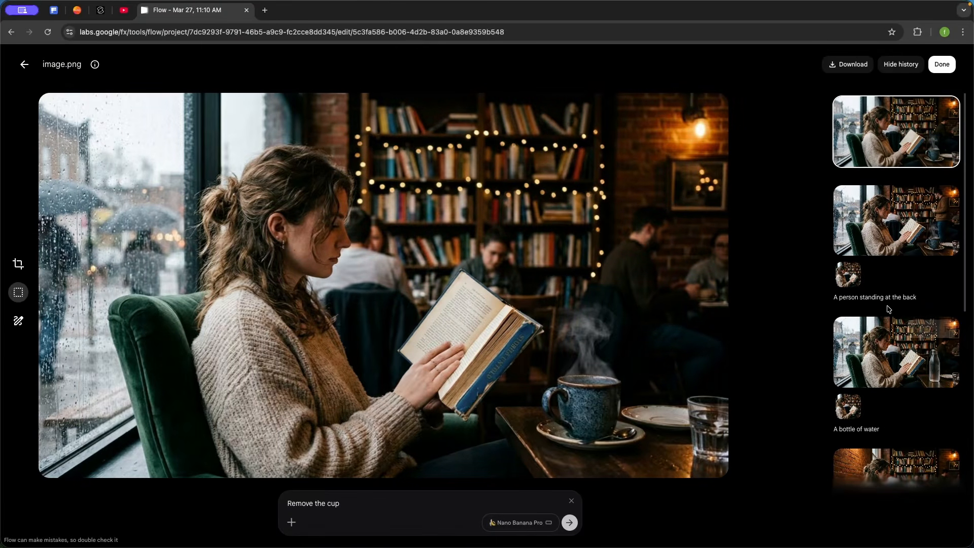
pyautogui.scroll(-6, 887, 309)
pyautogui.click(884, 401)
pyautogui.scroll(1, 832, 277)
pyautogui.scroll(5, 832, 277)
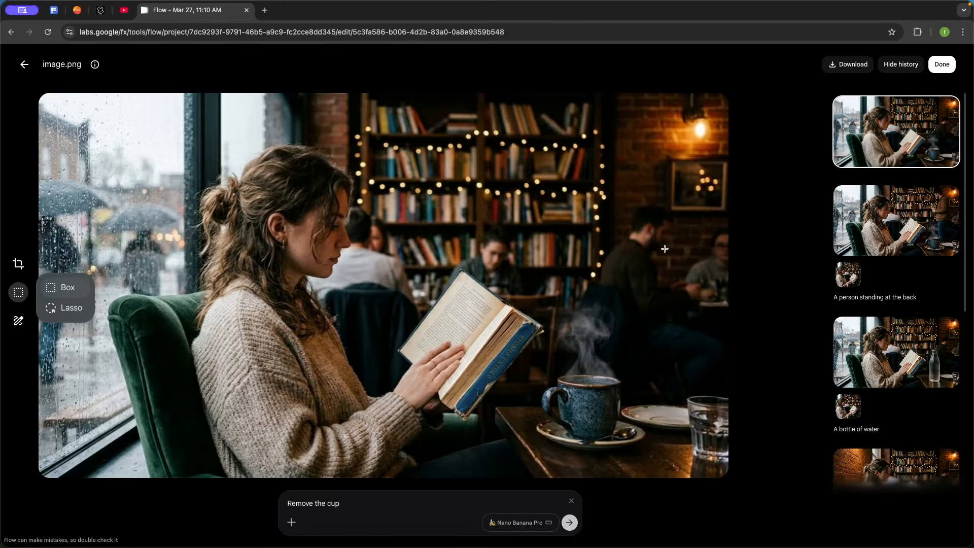
# Try Lasso selections around the cup and around the woman's head
pyautogui.click(19, 325)
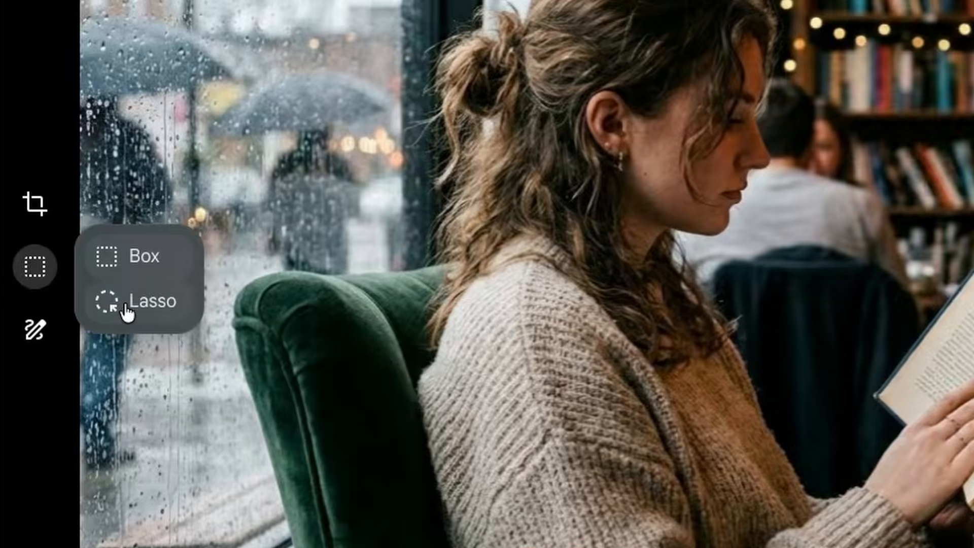
pyautogui.click(152, 315)
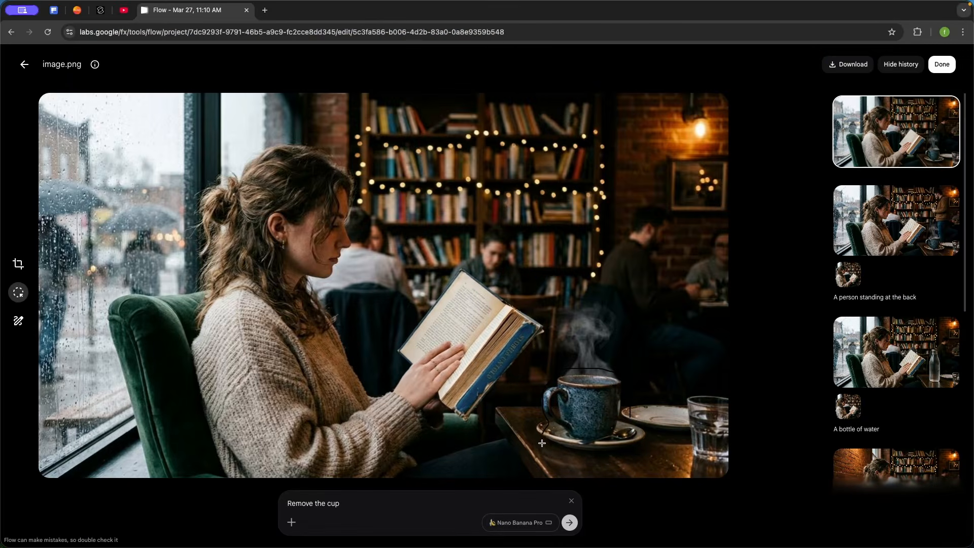
pyautogui.moveTo(629, 419); pyautogui.dragTo(630, 418)
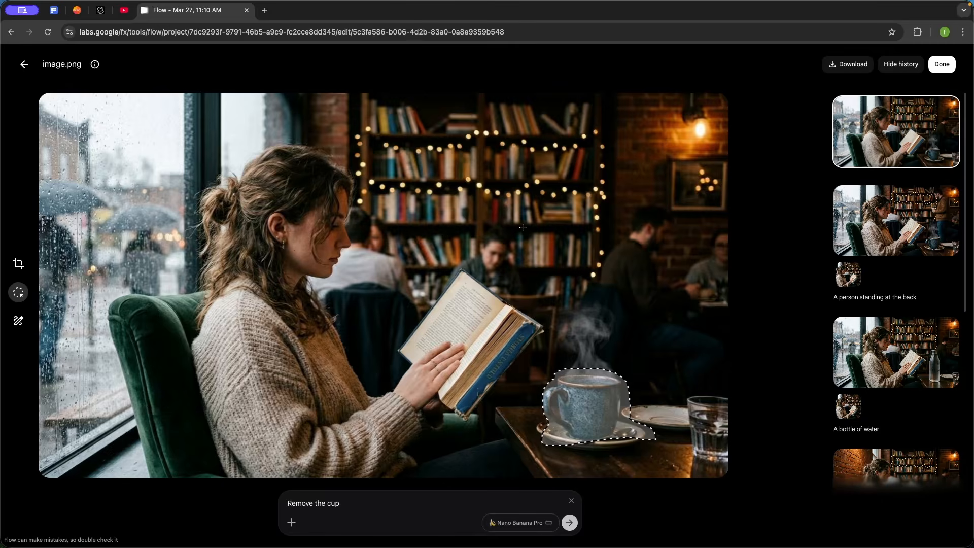
pyautogui.click(488, 204)
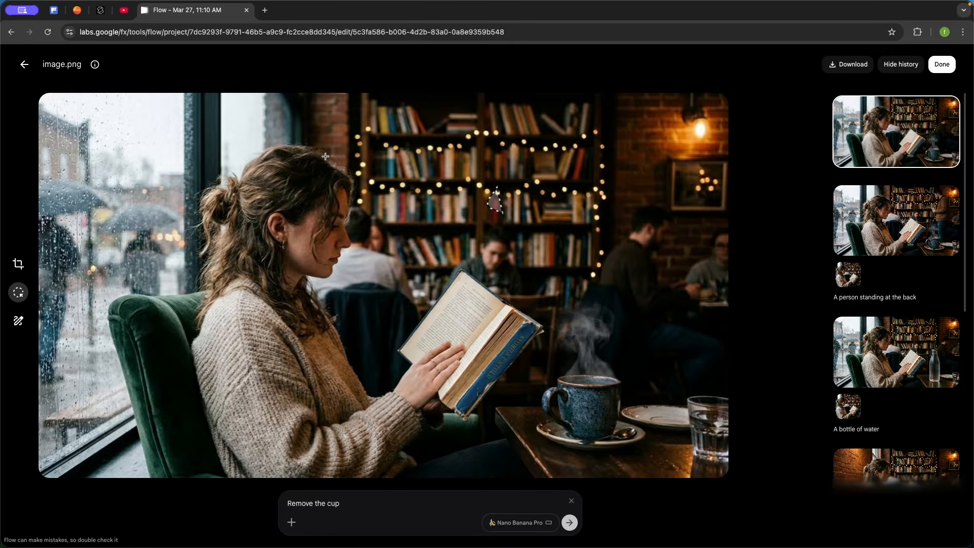
pyautogui.moveTo(323, 155); pyautogui.dragTo(275, 329)
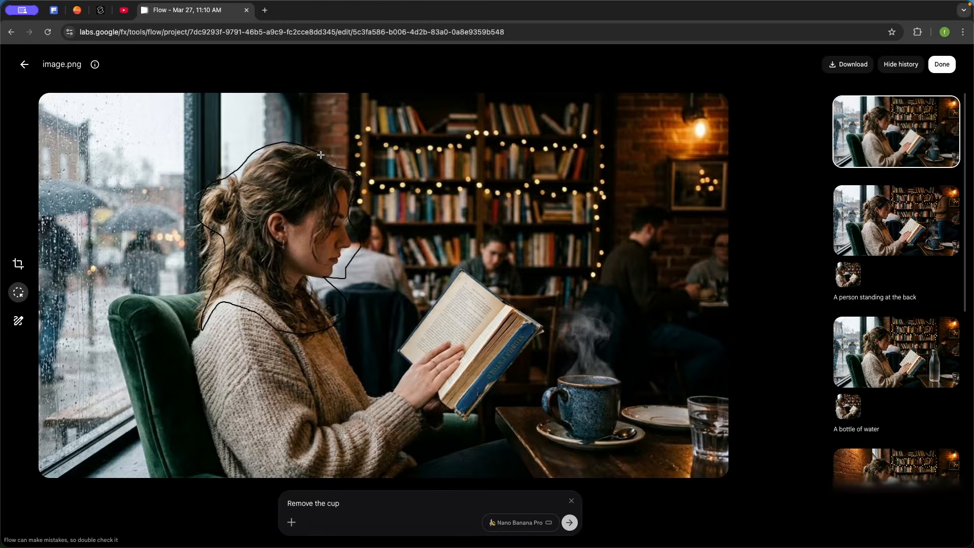
pyautogui.moveTo(321, 155); pyautogui.dragTo(325, 158)
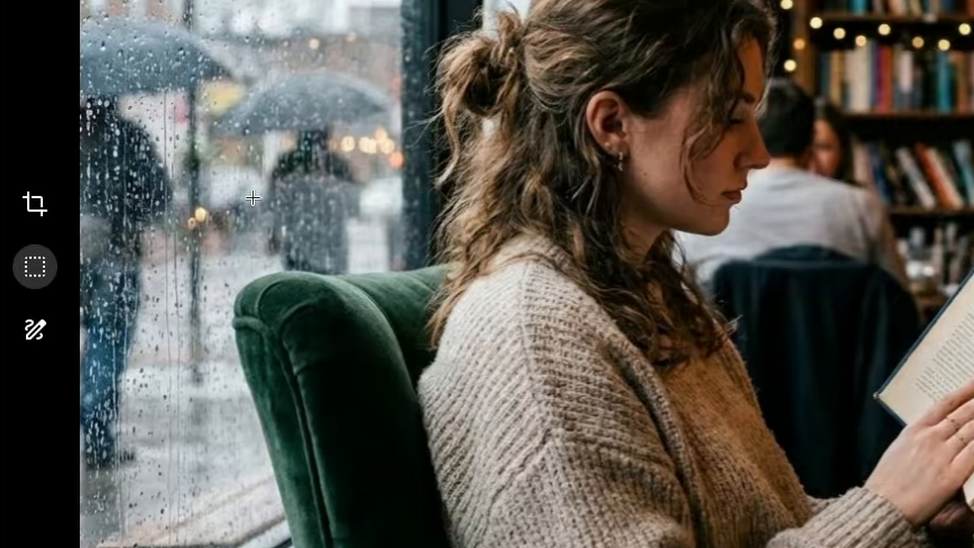
# Crop the image freeform to a close-up of the steaming cup and book corner
pyautogui.click(50, 208)
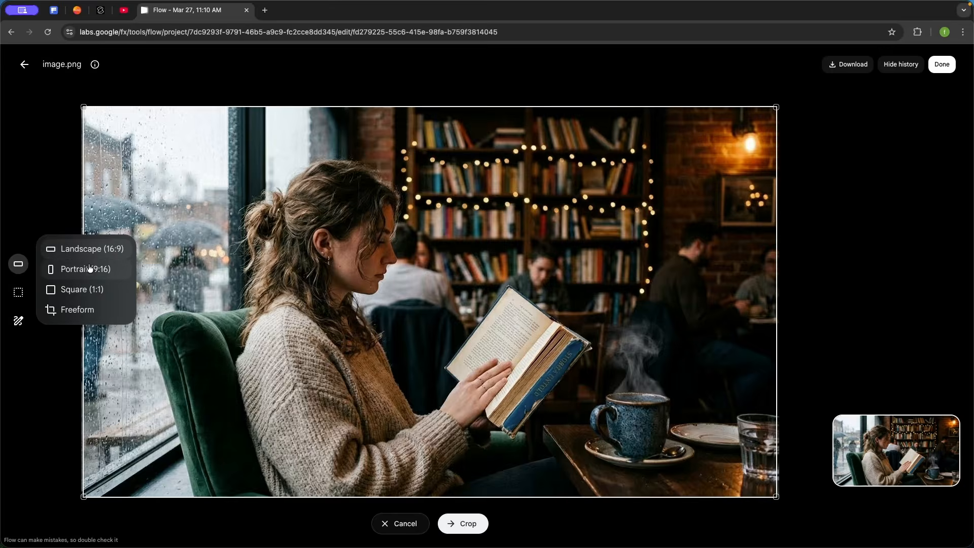
pyautogui.click(193, 215)
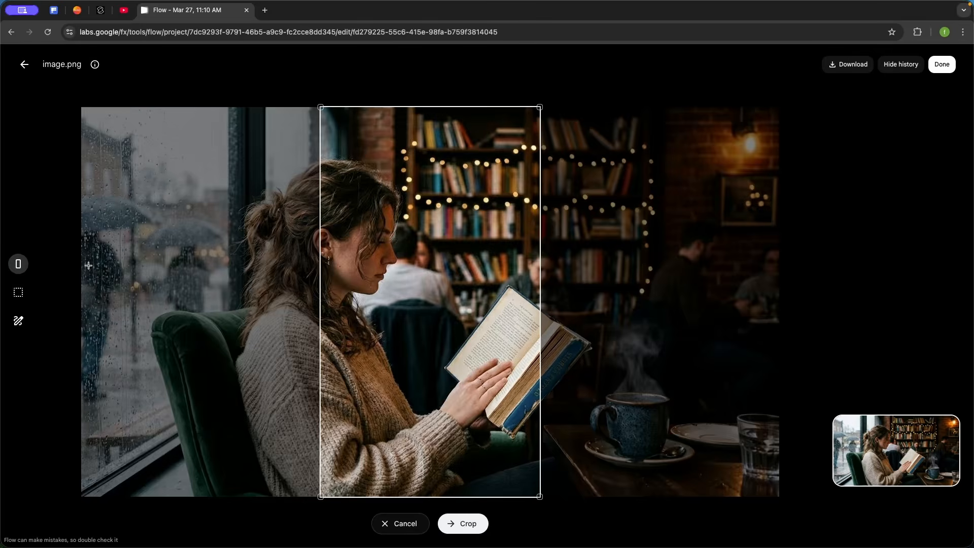
pyautogui.click(19, 263)
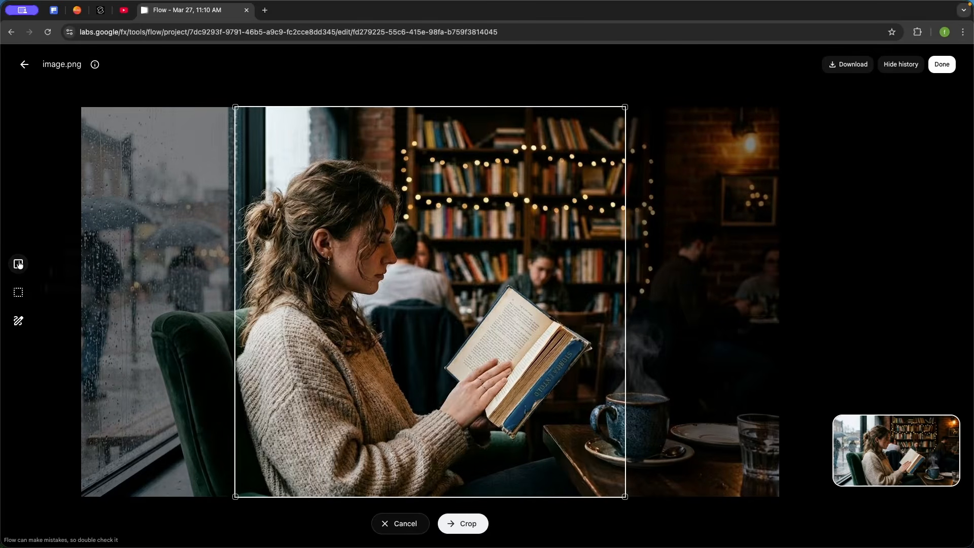
pyautogui.click(19, 265)
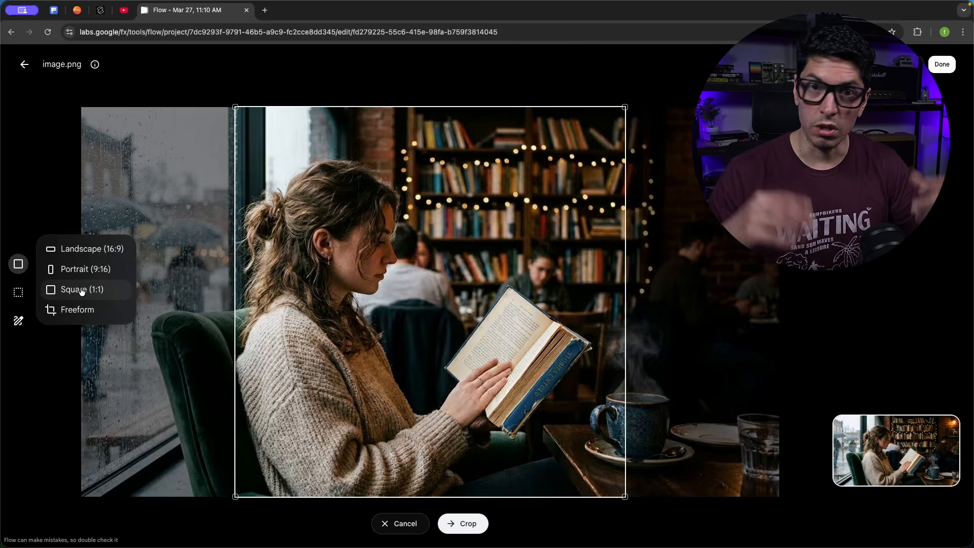
pyautogui.click(77, 310)
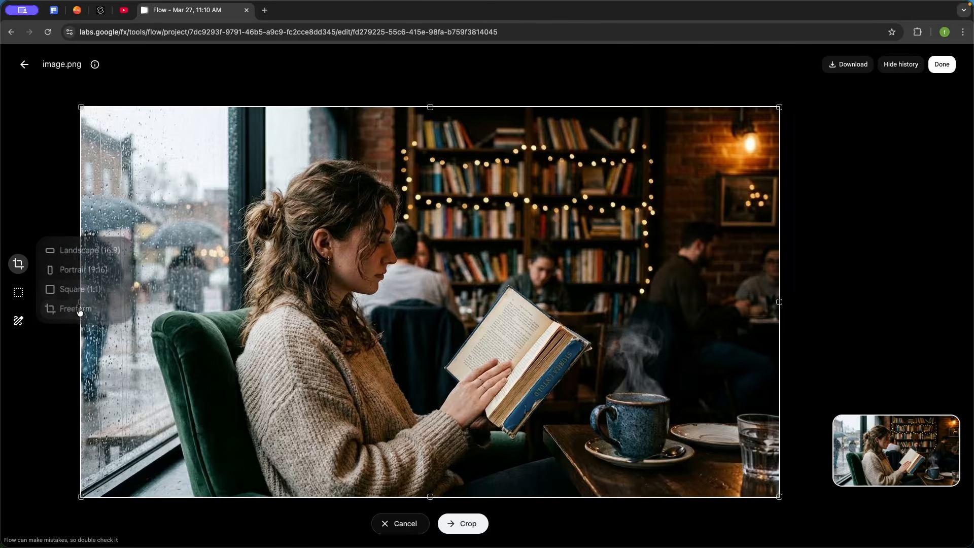
pyautogui.moveTo(78, 105); pyautogui.dragTo(554, 351)
pyautogui.moveTo(634, 417); pyautogui.dragTo(603, 401)
pyautogui.click(462, 524)
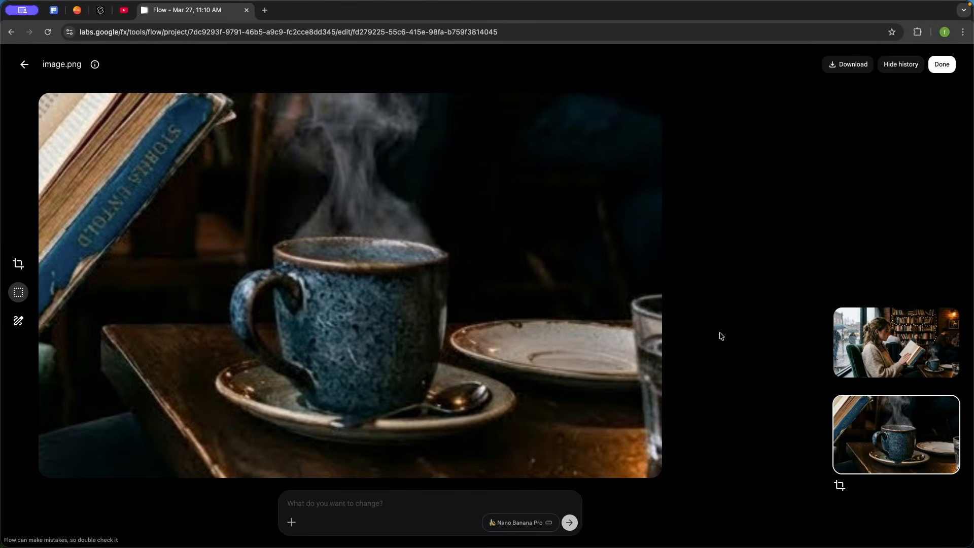
# Generate an edit of the cropped image with the prompt "enhance image"
pyautogui.click(885, 345)
pyautogui.click(880, 421)
pyautogui.write('enhance image')
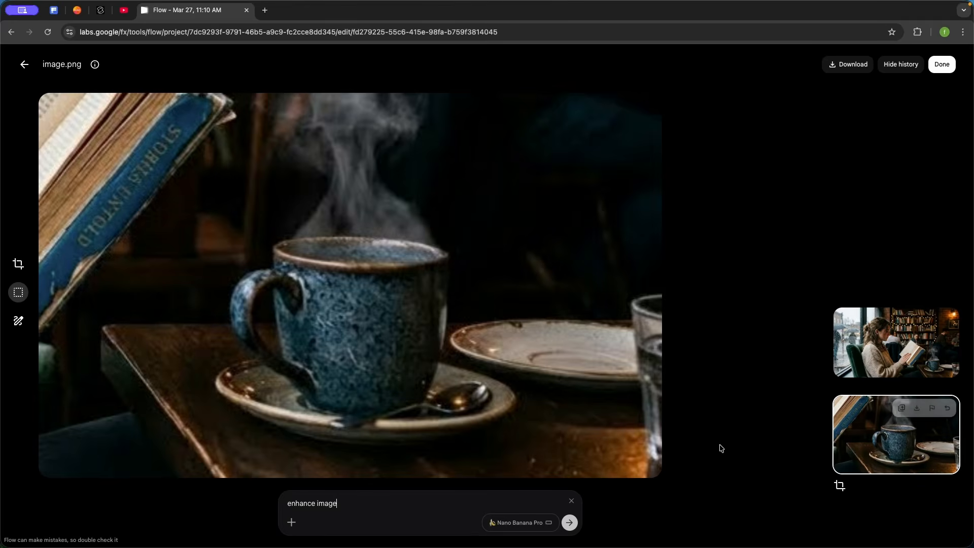
pyautogui.click(570, 523)
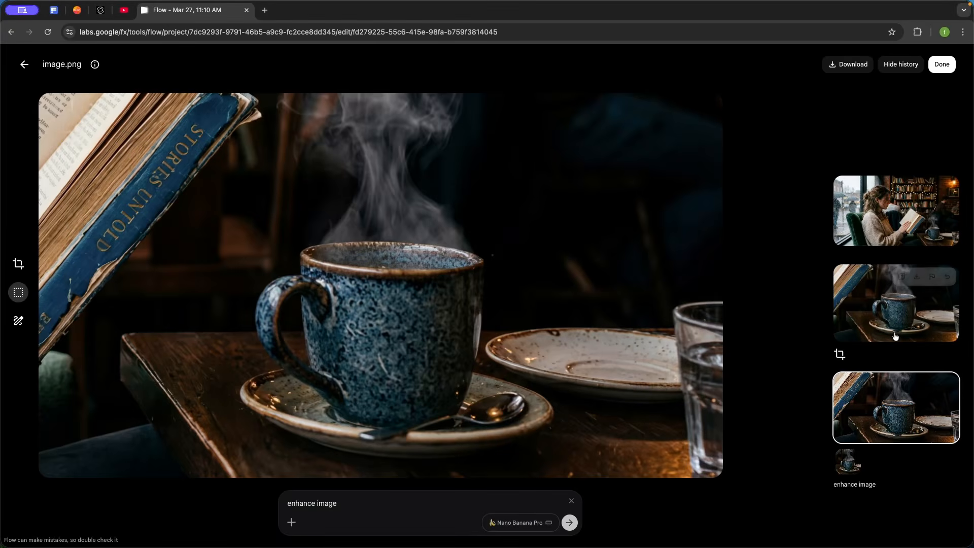
# Compare the cropped and enhanced versions, then save the enhanced image as a copy in the project
pyautogui.click(891, 324)
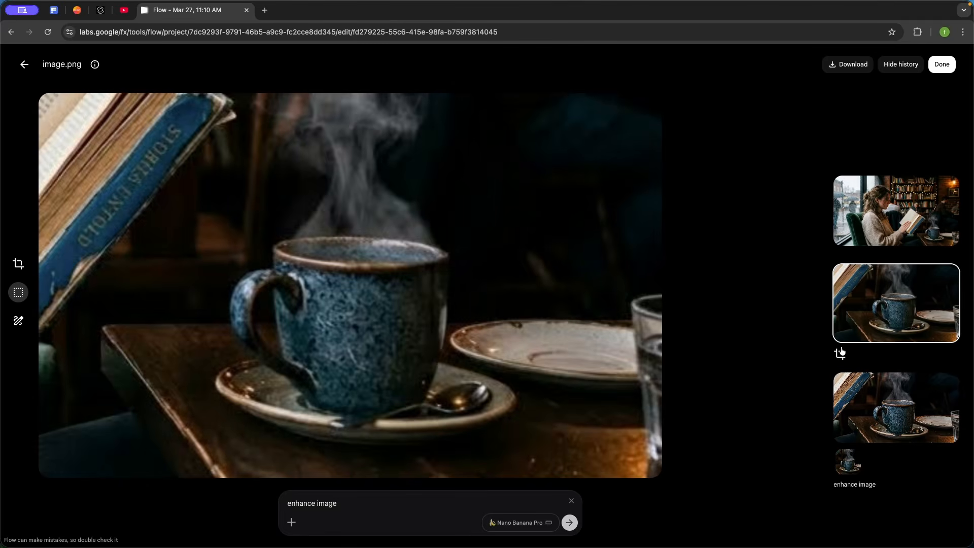
pyautogui.click(879, 412)
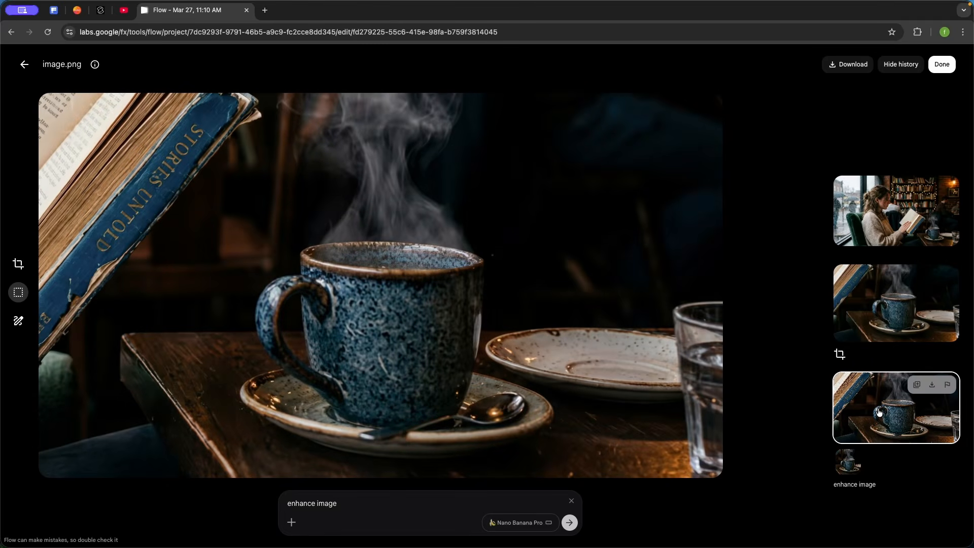
pyautogui.click(896, 211)
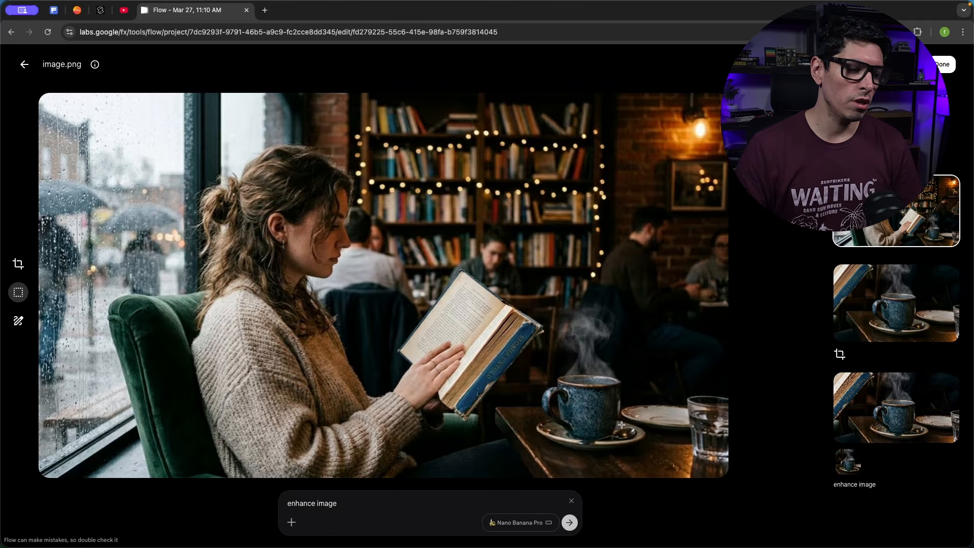
pyautogui.click(895, 407)
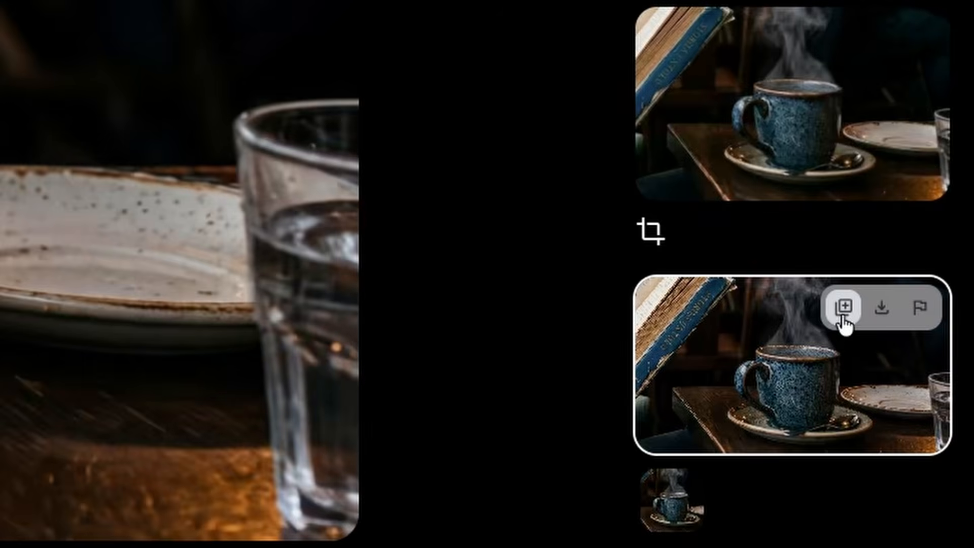
pyautogui.click(916, 386)
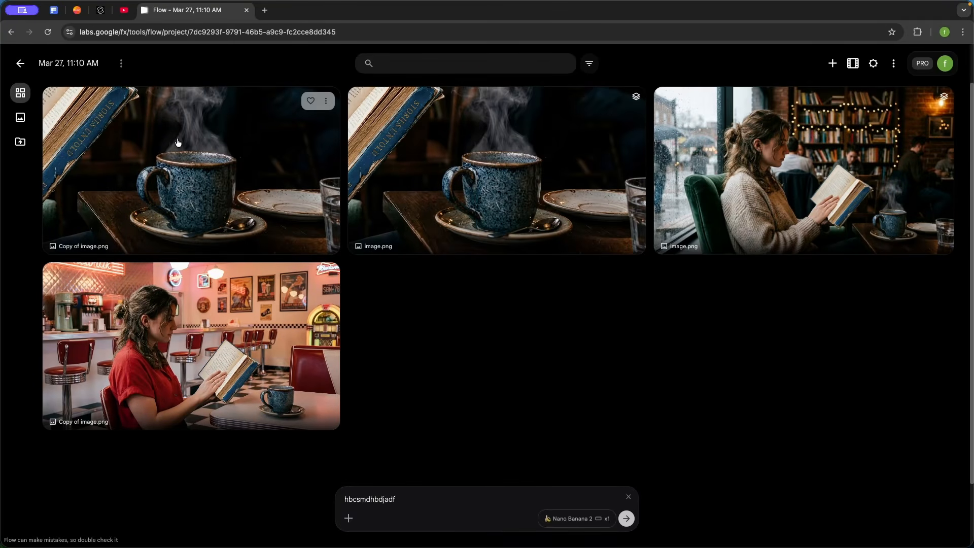
# Reopen the original café image and generate with the prompt "Outpaint the image from all sides"
pyautogui.moveTo(180, 143); pyautogui.dragTo(472, 503)
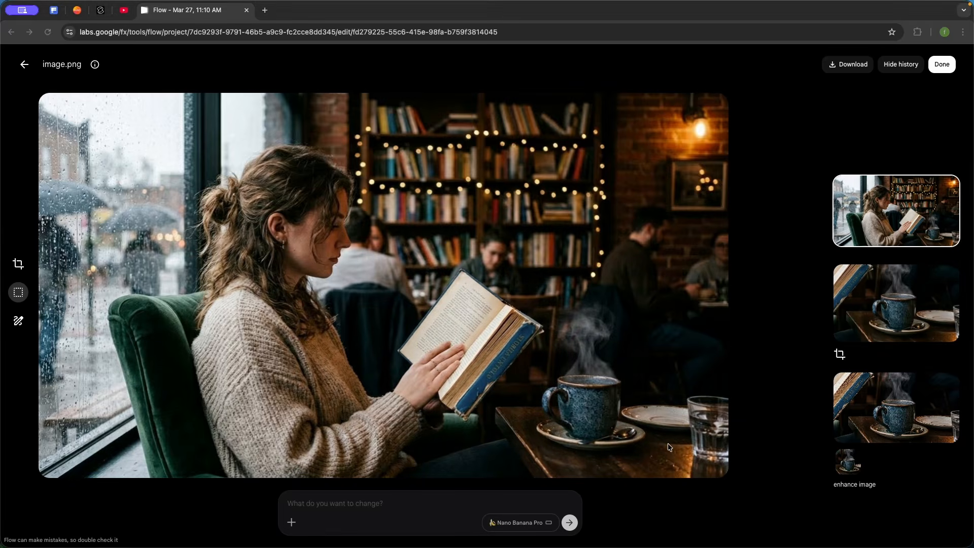
pyautogui.click(328, 503)
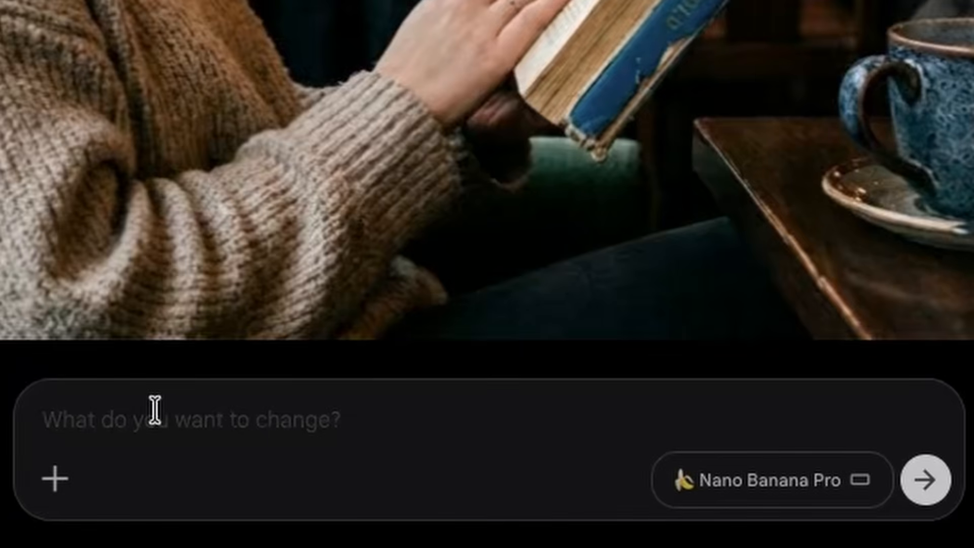
pyautogui.write('Outpaint the image from all sides')
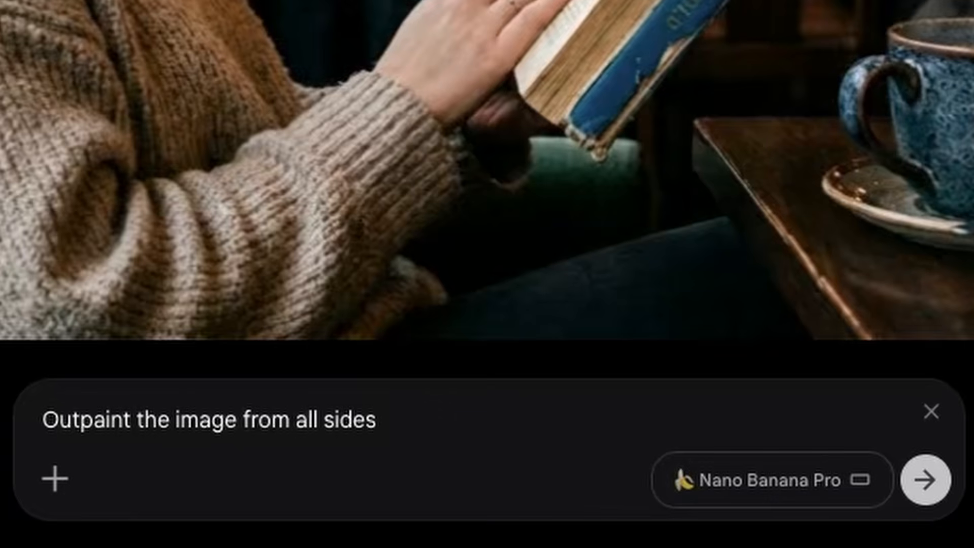
pyautogui.click(927, 486)
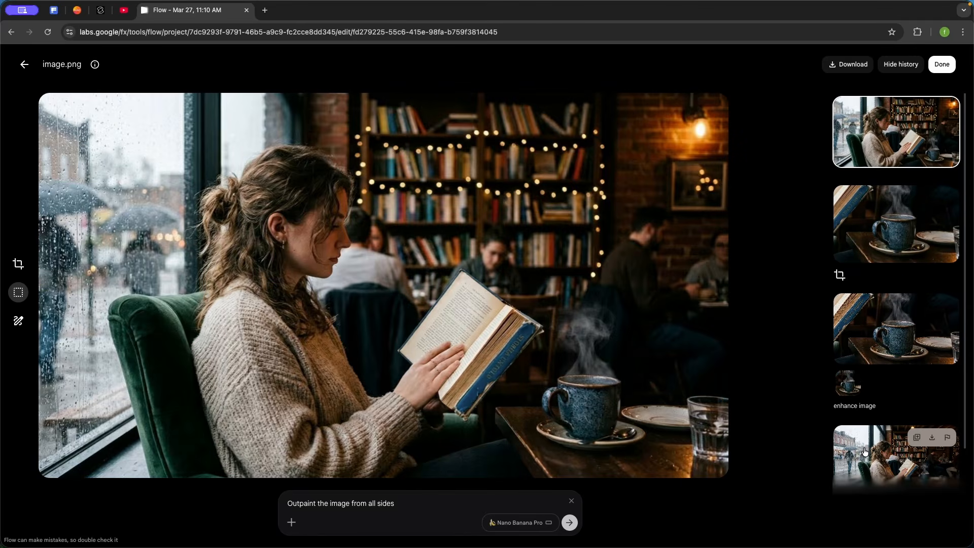
# Compare the outpainted result with the original image in the history
pyautogui.click(865, 451)
pyautogui.click(875, 151)
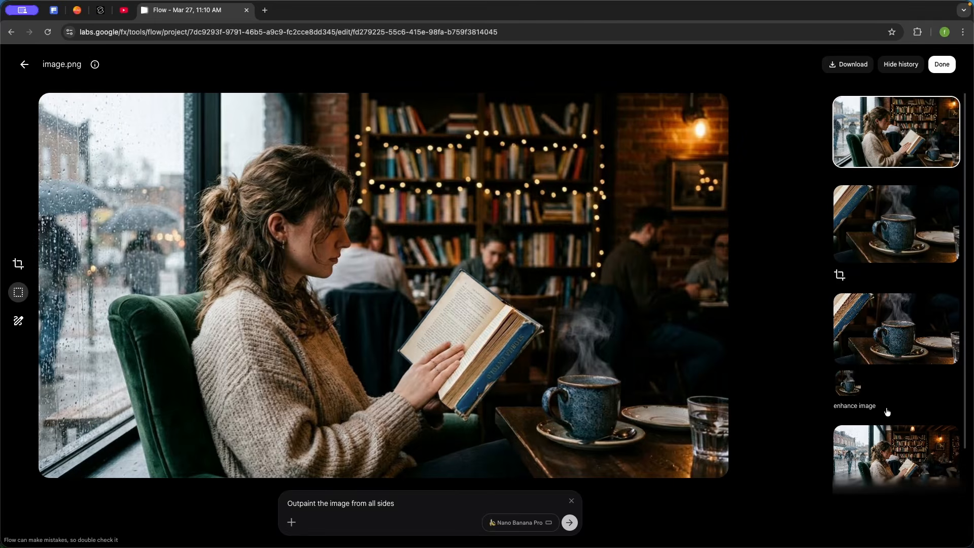
pyautogui.click(872, 441)
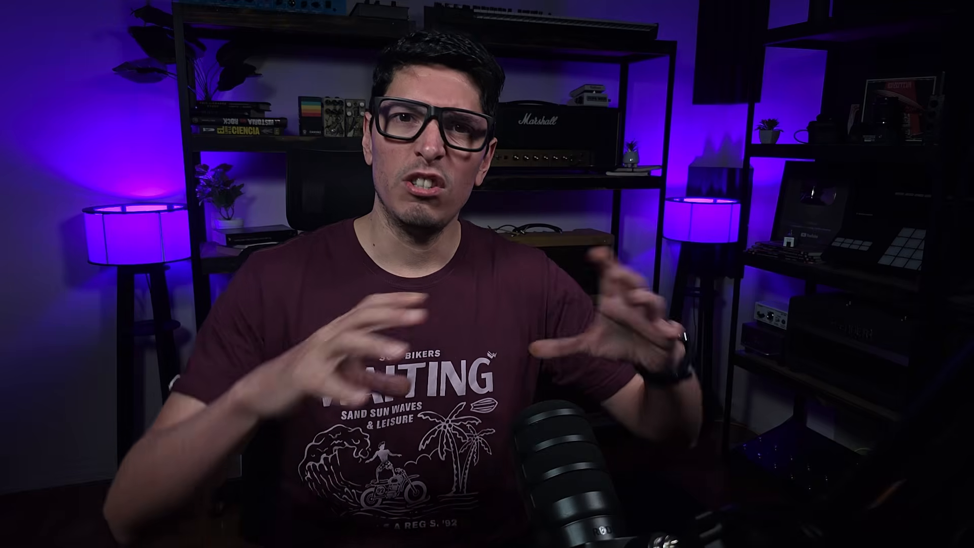